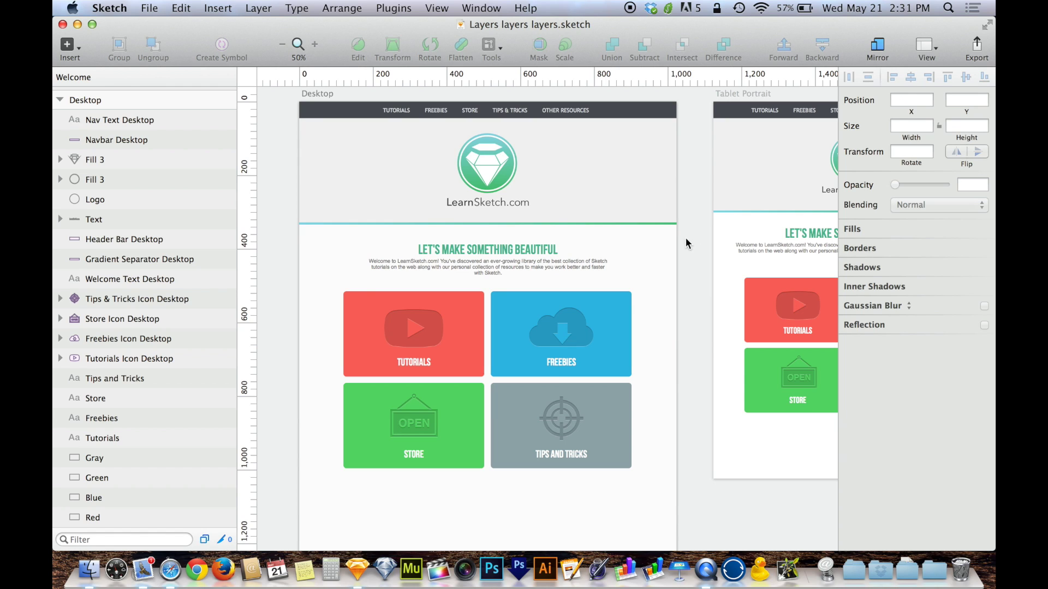
Hide the Header Bar Desktop layer, then marquee-select the four logo layers on the canvas.
{"action": "left_click", "coordinate": [319, 184]}
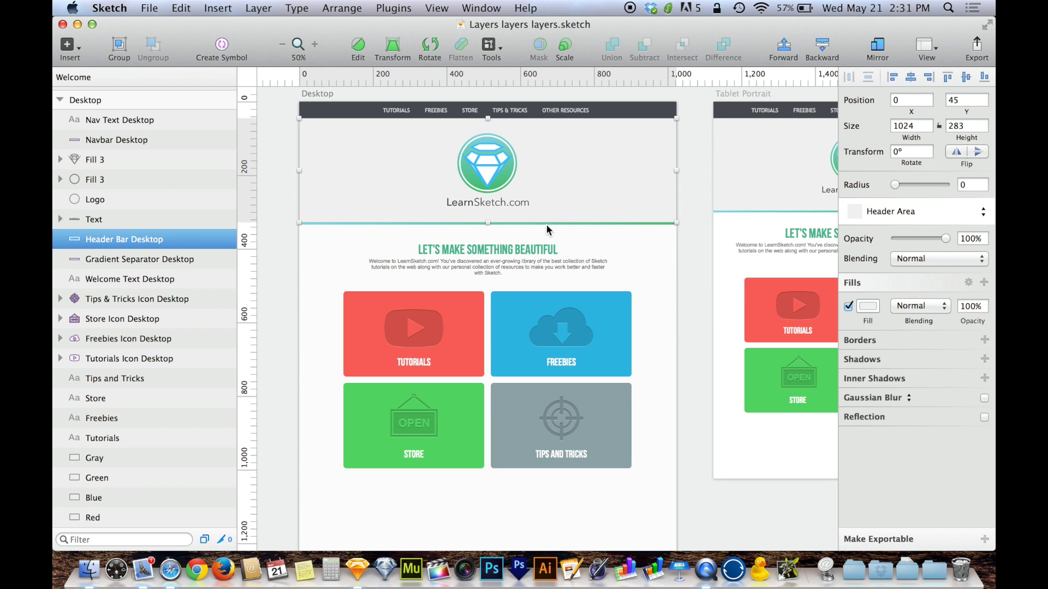
{"action": "left_click", "coordinate": [226, 239]}
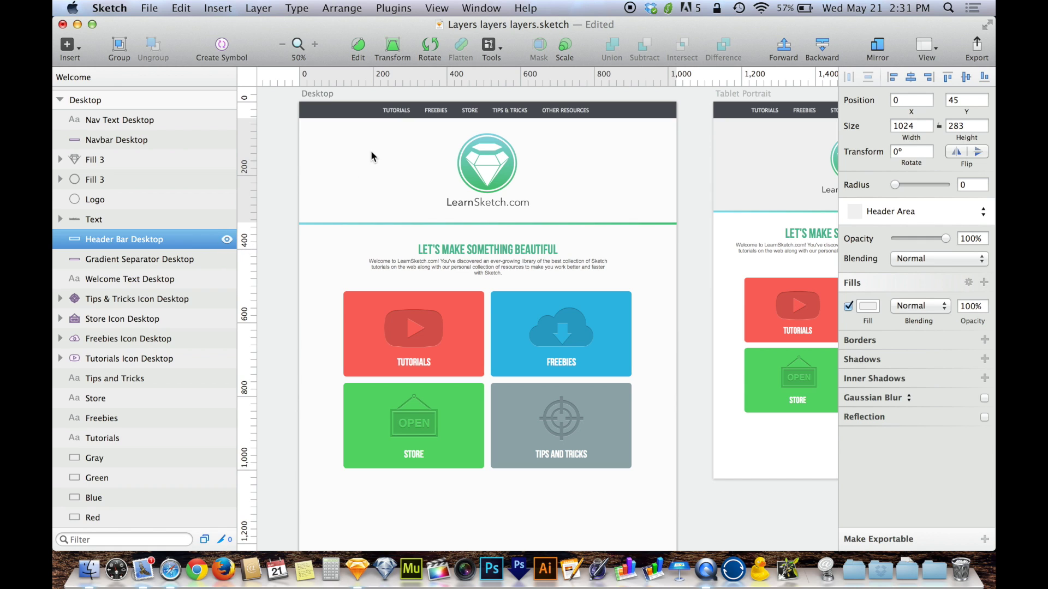
{"action": "left_click_drag", "start_coordinate": [369, 140], "coordinate": [544, 210]}
{"action": "left_click_drag", "start_coordinate": [426, 134], "coordinate": [551, 211]}
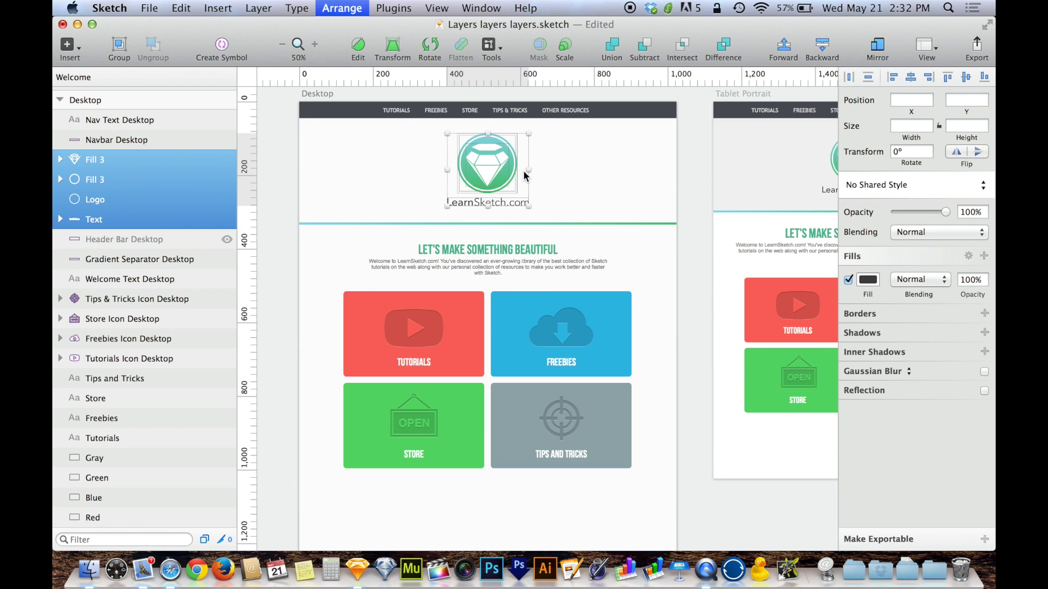
Group the two Fill 3, Logo and Text layers, undo the accidental move, and name it 'Logo'.
{"action": "key", "text": "super+g"}
{"action": "mouse_move", "coordinate": [495, 170]}
{"action": "left_mouse_down"}
{"action": "mouse_move", "coordinate": [522, 170]}
{"action": "mouse_move", "coordinate": [467, 170]}
{"action": "mouse_move", "coordinate": [499, 171]}
{"action": "left_mouse_up"}
{"action": "key", "text": "super+z"}
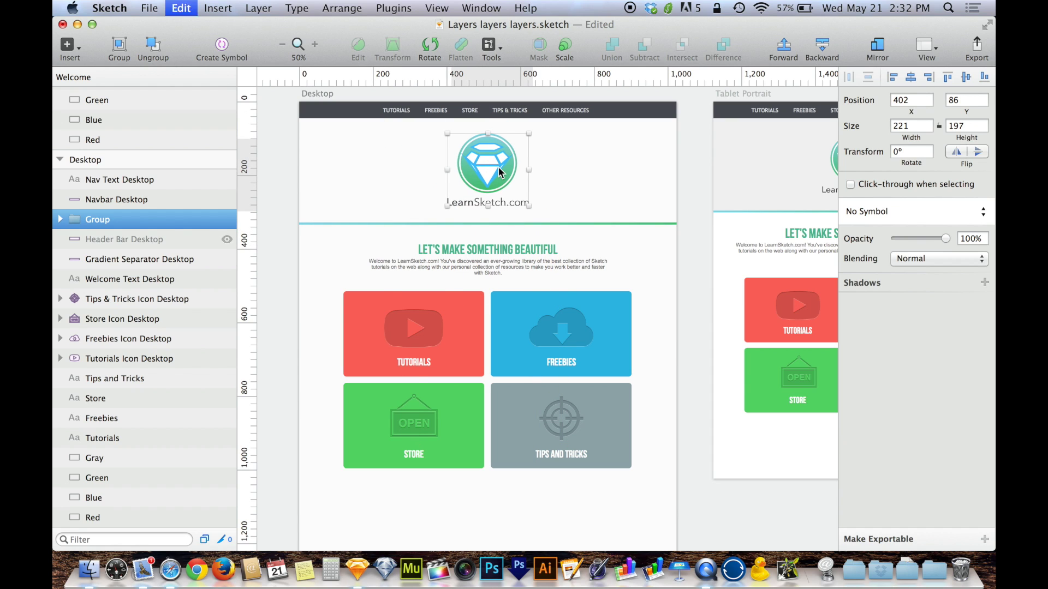
{"action": "double_click", "coordinate": [103, 222]}
{"action": "type", "text": "Logo"}
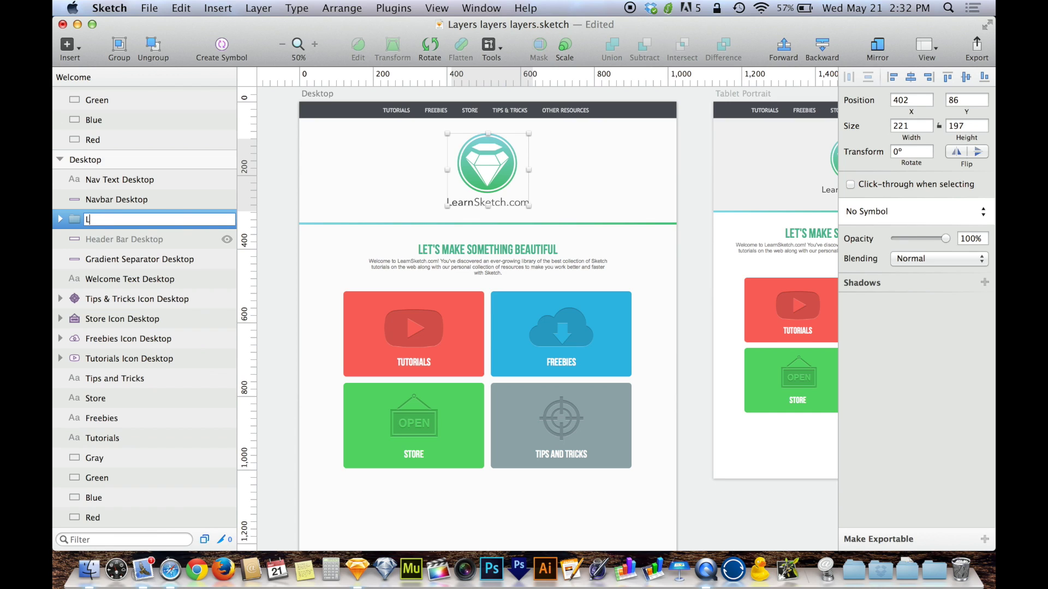
{"action": "key", "text": "Return"}
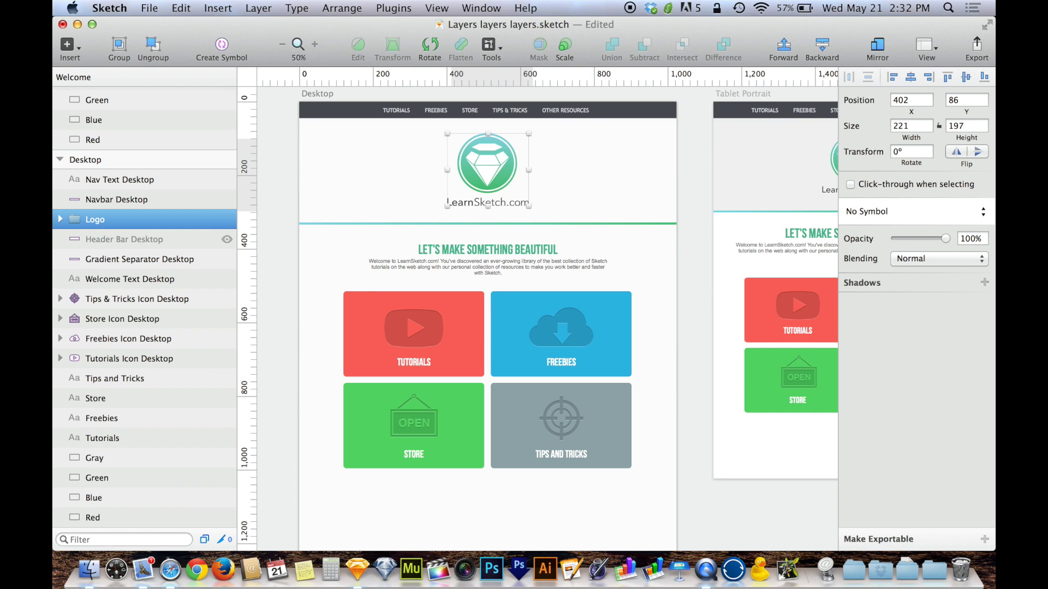
Make Header Bar Desktop visible again, lock it with Shift+Cmd+L, and deselect it.
{"action": "left_click", "coordinate": [167, 240]}
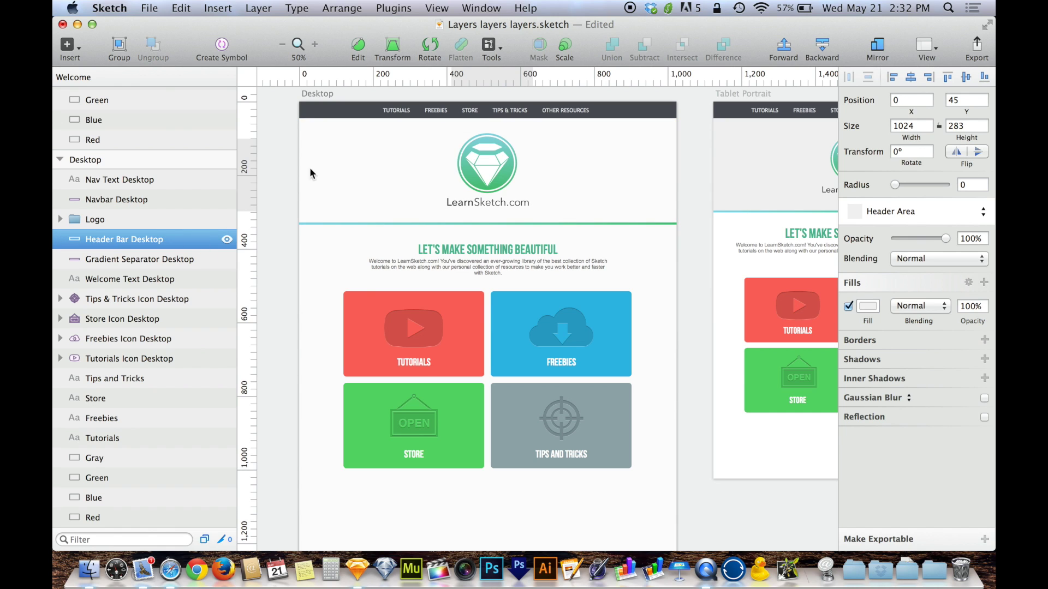
{"action": "left_click", "coordinate": [229, 238]}
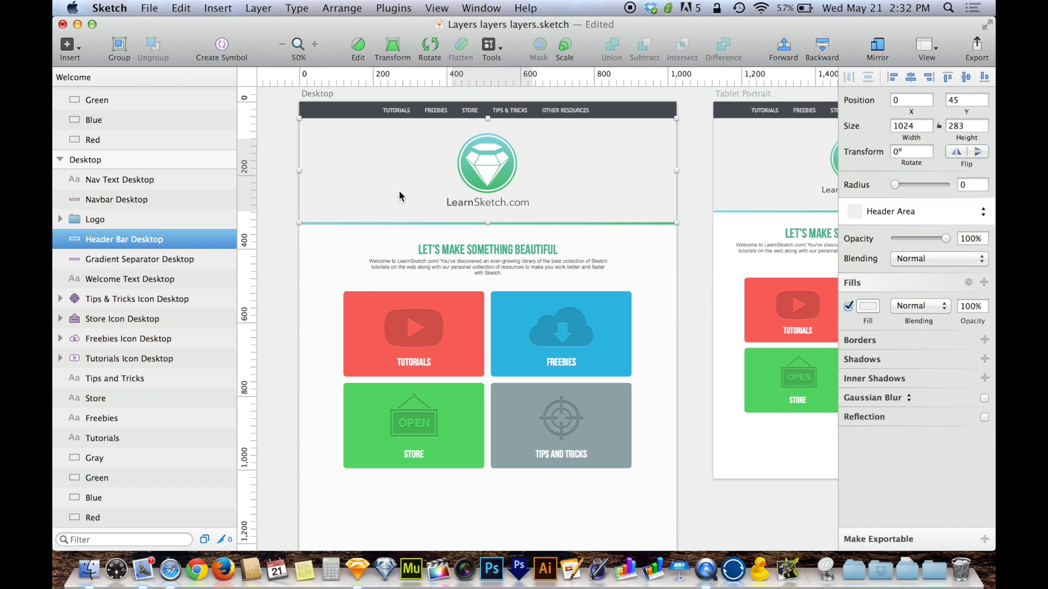
{"action": "key", "text": "super+shift+h"}
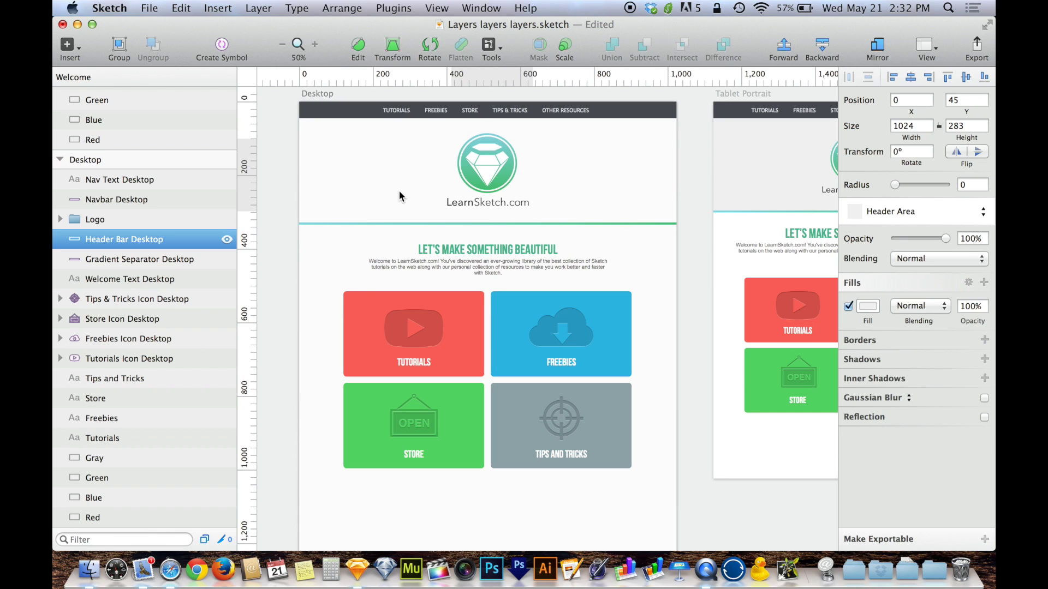
{"action": "key", "text": "super+shift+h"}
{"action": "key", "text": "super+shift+h"}
{"action": "key", "text": "super+shift+h"}
{"action": "key", "text": "super+shift+h"}
{"action": "key", "text": "super+shift+h"}
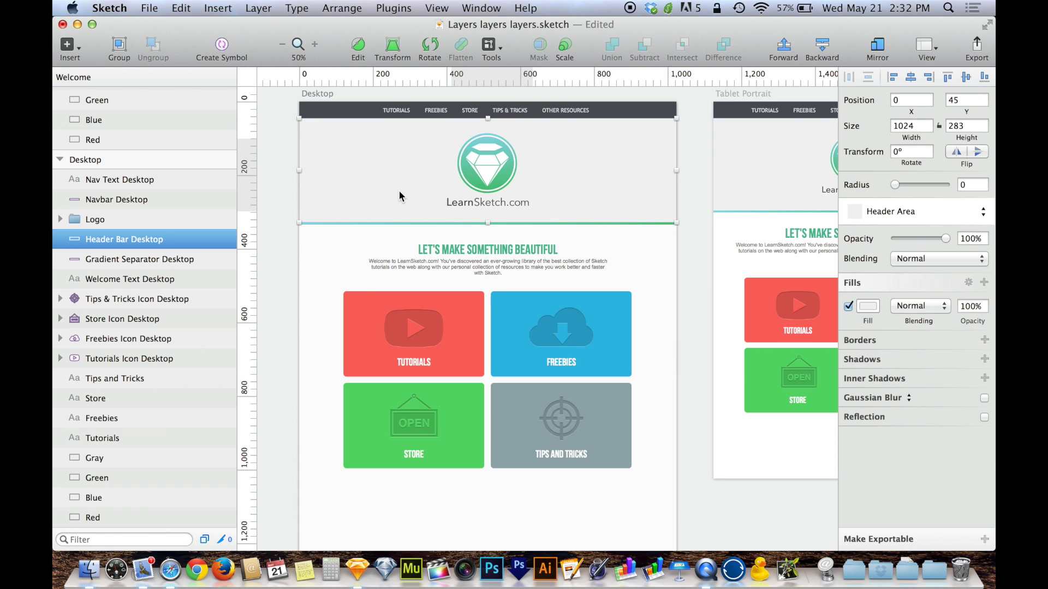
{"action": "key", "text": "super+shift+l"}
{"action": "left_click", "coordinate": [375, 191]}
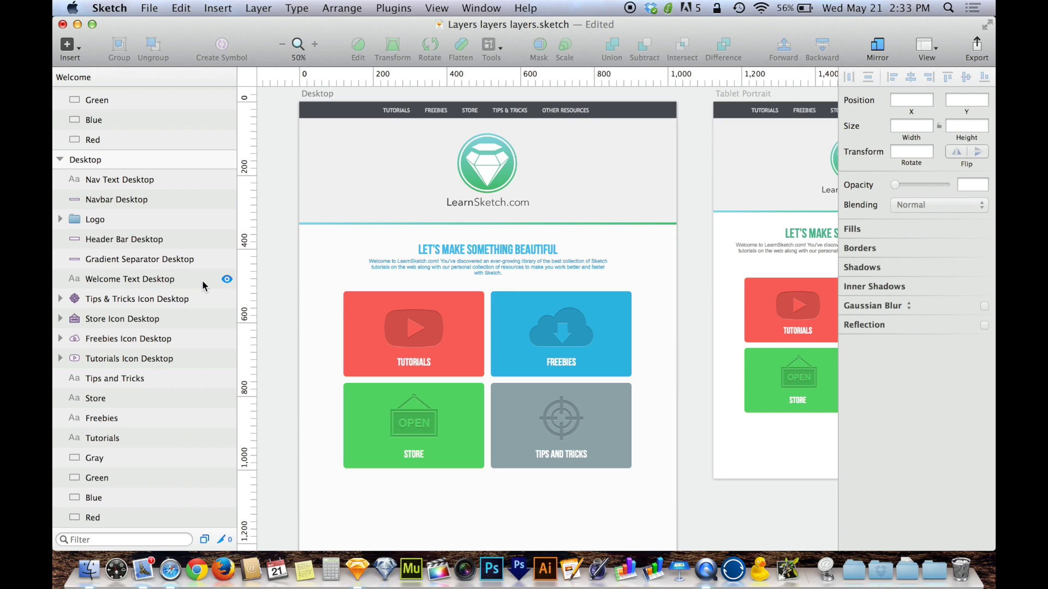
Group the nav text, navbar, Logo, header bar and gradient separator as 'Header'.
{"action": "left_click", "coordinate": [508, 170]}
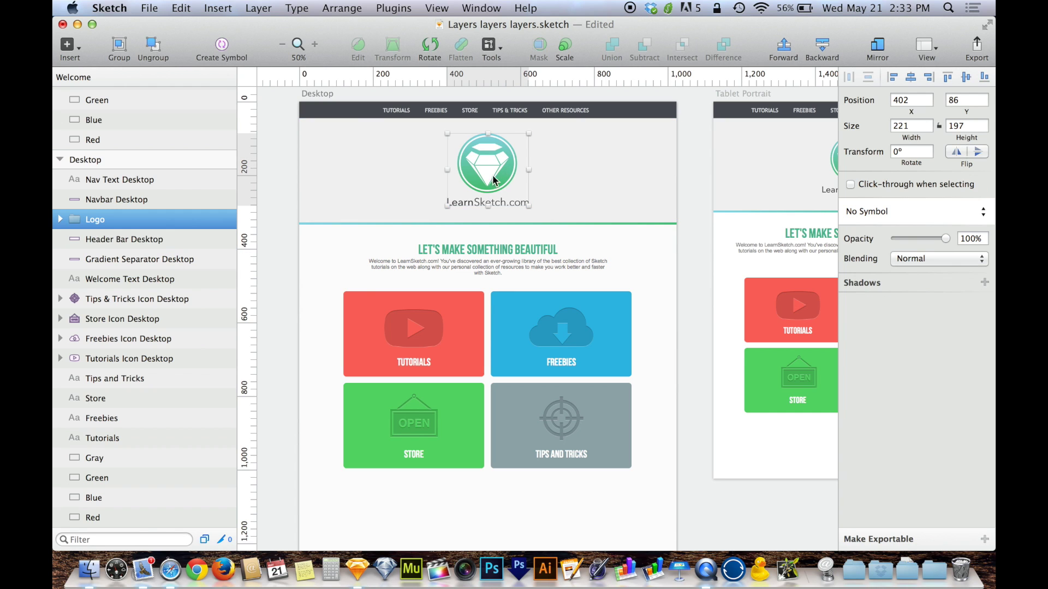
{"action": "scroll", "coordinate": [503, 186], "scroll_direction": "up", "scroll_amount": 2}
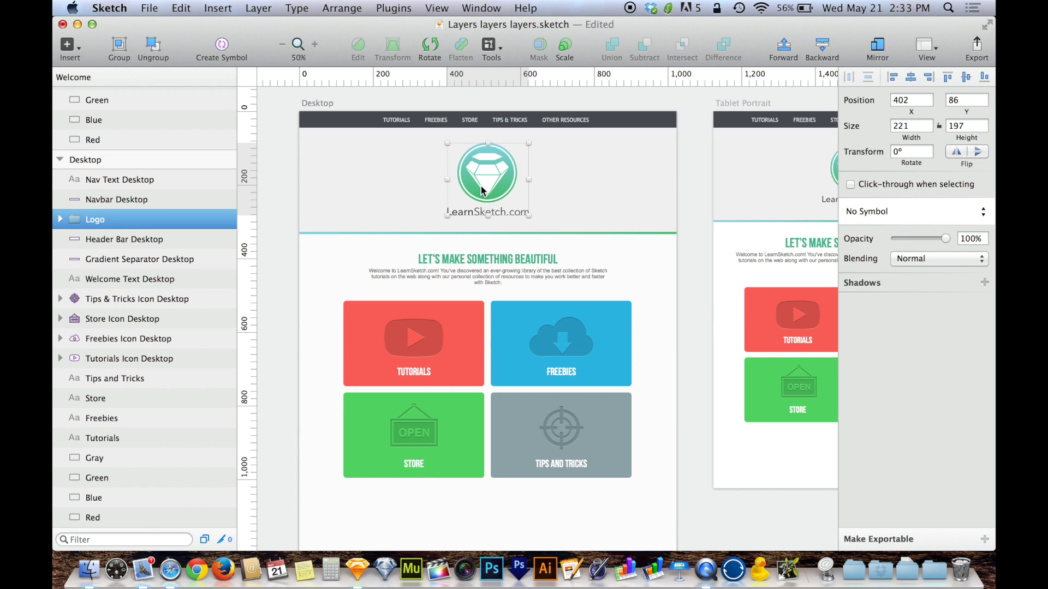
{"action": "left_click_drag", "start_coordinate": [283, 113], "coordinate": [692, 240]}
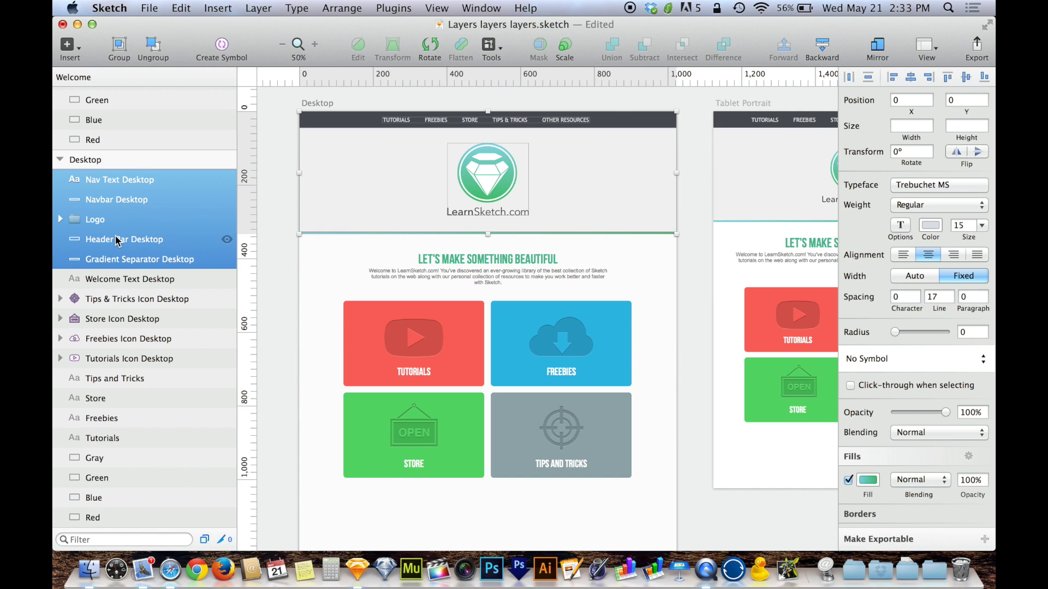
{"action": "key", "text": "super+g"}
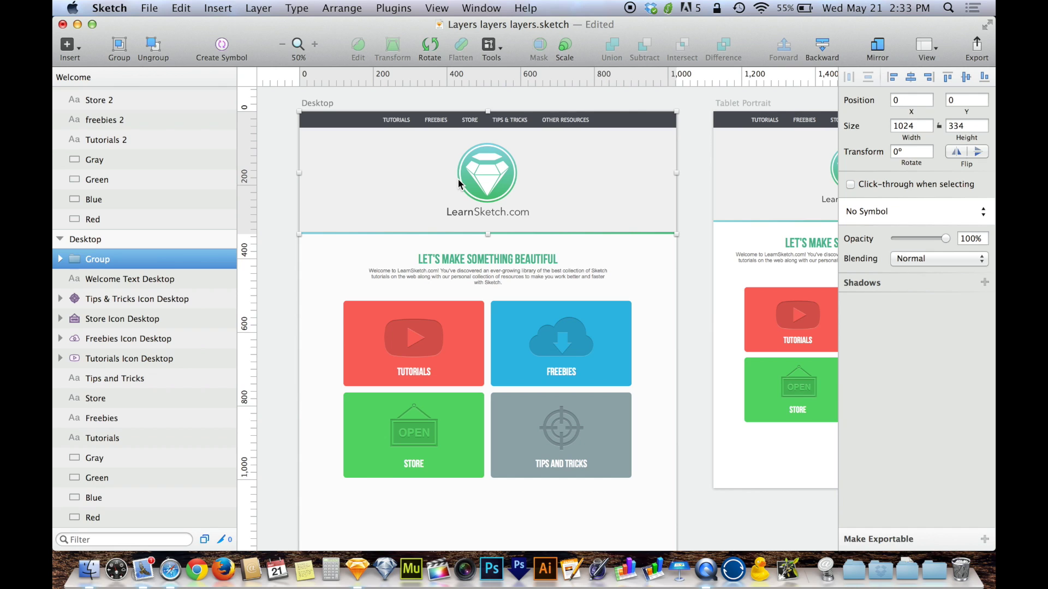
{"action": "double_click", "coordinate": [97, 259]}
{"action": "type", "text": "Header"}
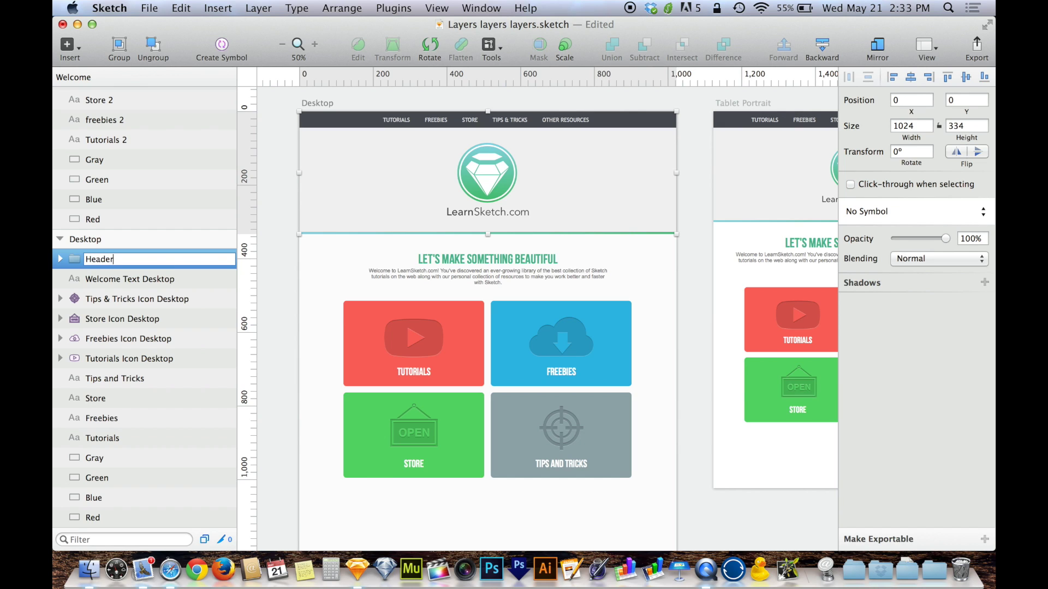
{"action": "key", "text": "Return"}
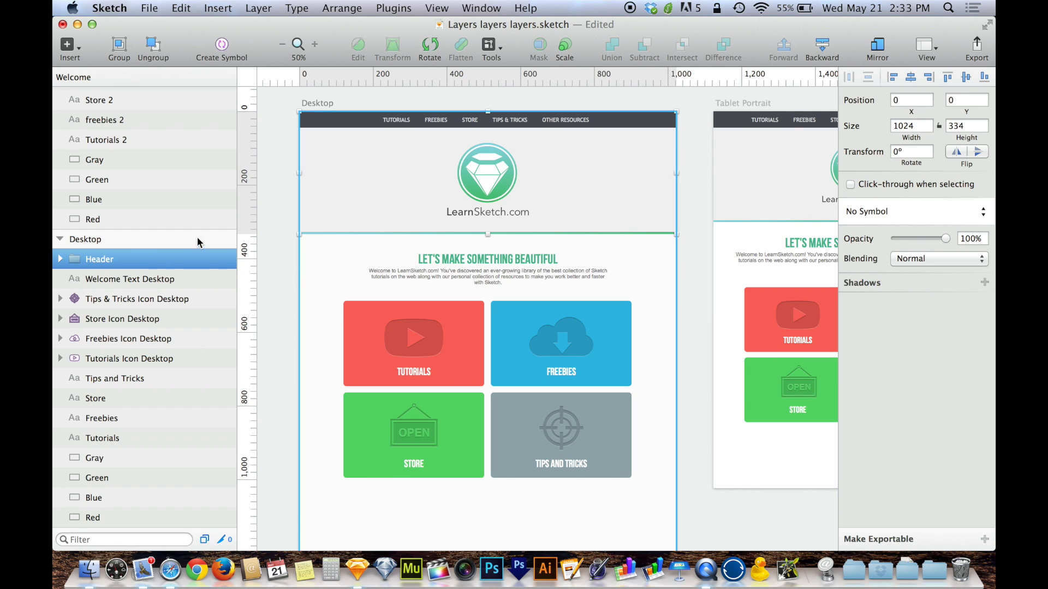
Turn on Click-through for the Header group and test picking header bar, logo, nav text and navbar.
{"action": "left_click", "coordinate": [850, 186]}
{"action": "left_click", "coordinate": [602, 200]}
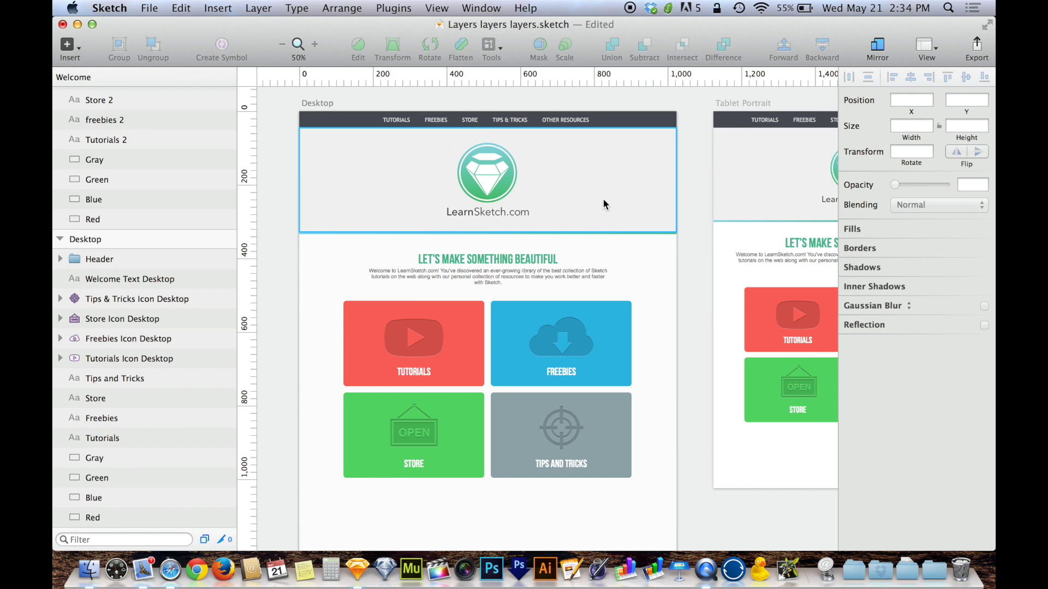
{"action": "left_click", "coordinate": [487, 178]}
{"action": "left_click", "coordinate": [401, 120]}
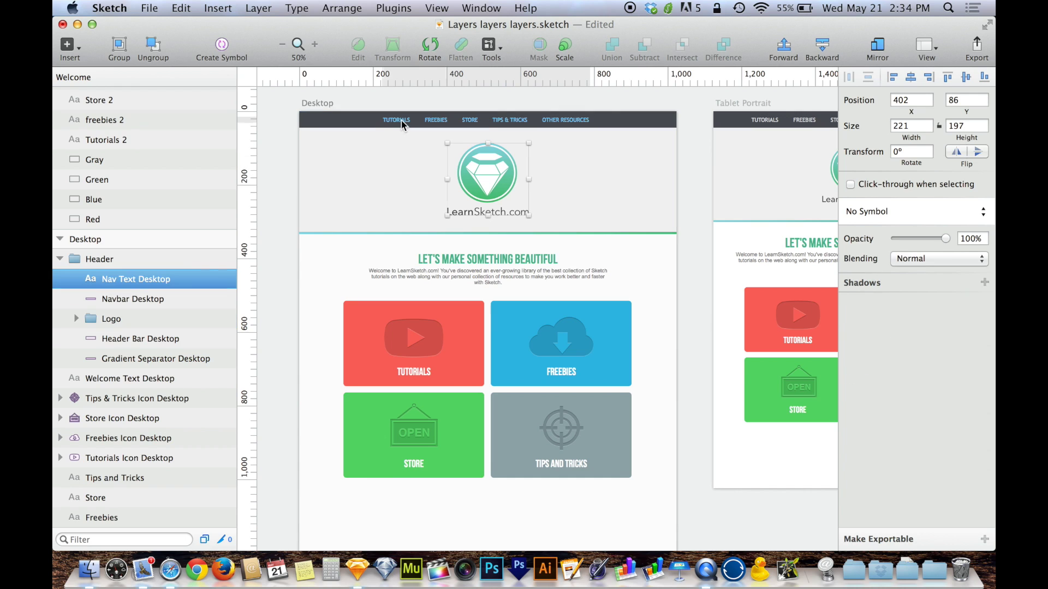
{"action": "left_click", "coordinate": [351, 119]}
{"action": "left_click", "coordinate": [339, 157]}
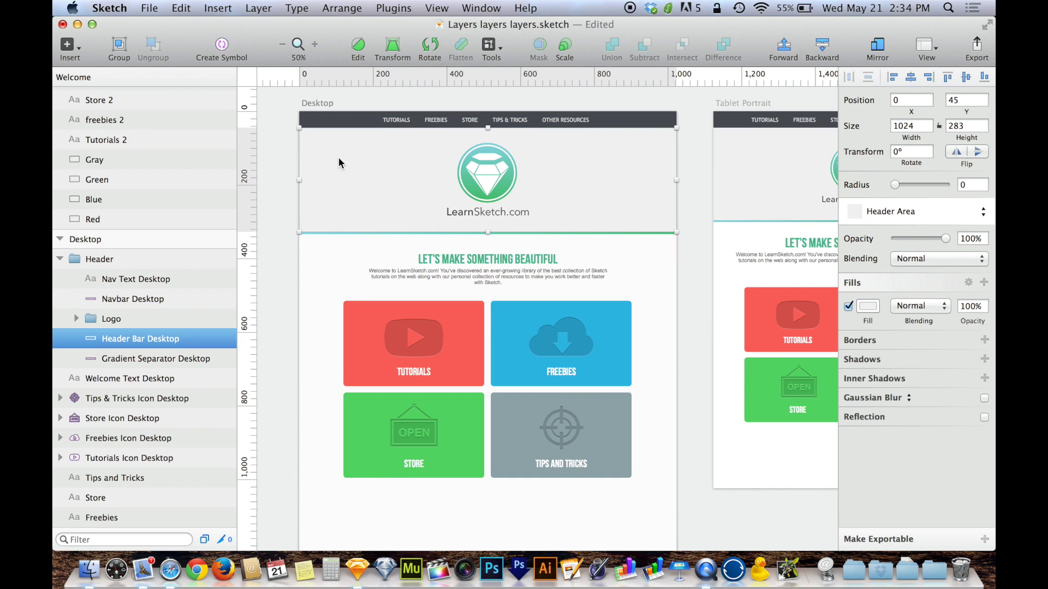
{"action": "left_click", "coordinate": [280, 192]}
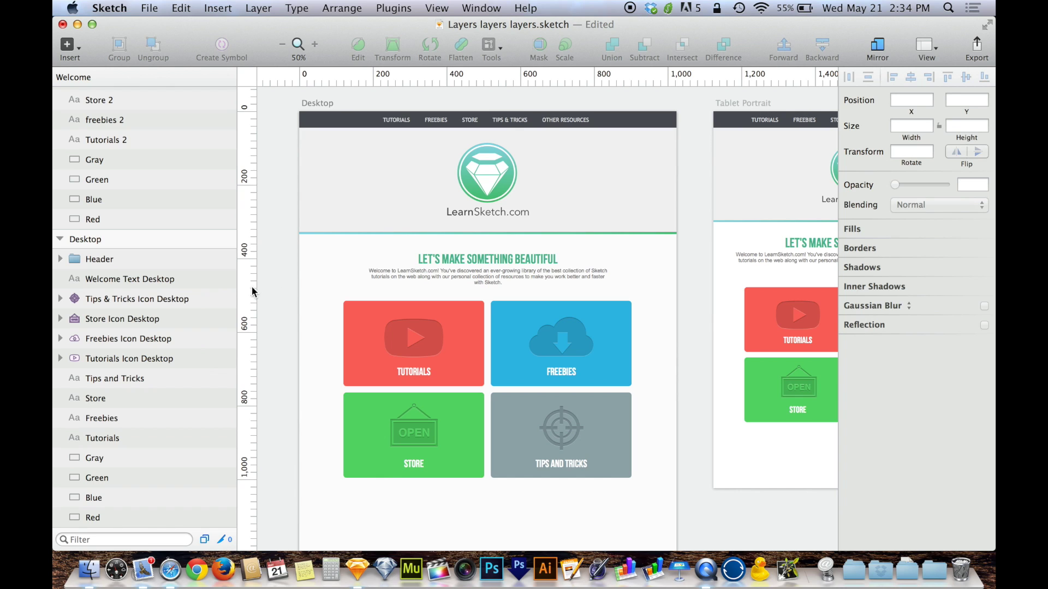
Recheck that the logo, header bar, navbar and nav text are selectable directly on the canvas.
{"action": "left_click", "coordinate": [195, 264]}
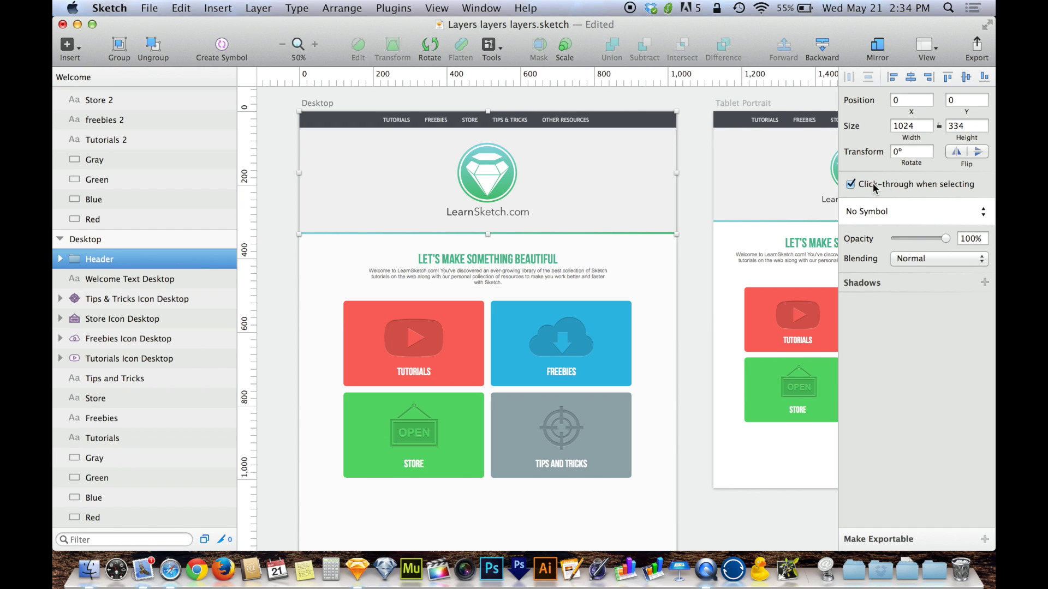
{"action": "left_click", "coordinate": [283, 191]}
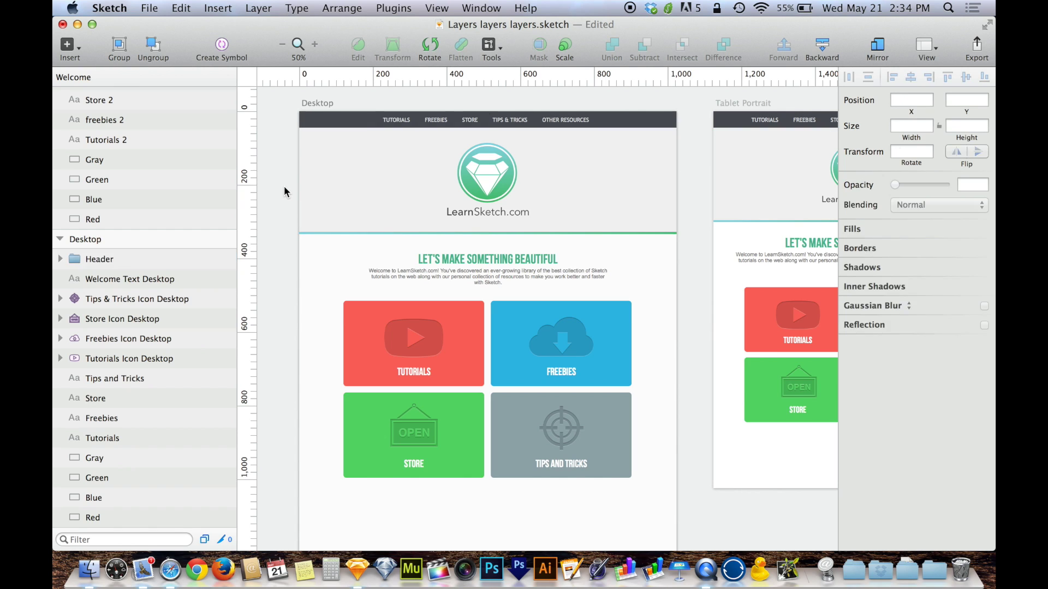
{"action": "left_click", "coordinate": [501, 197]}
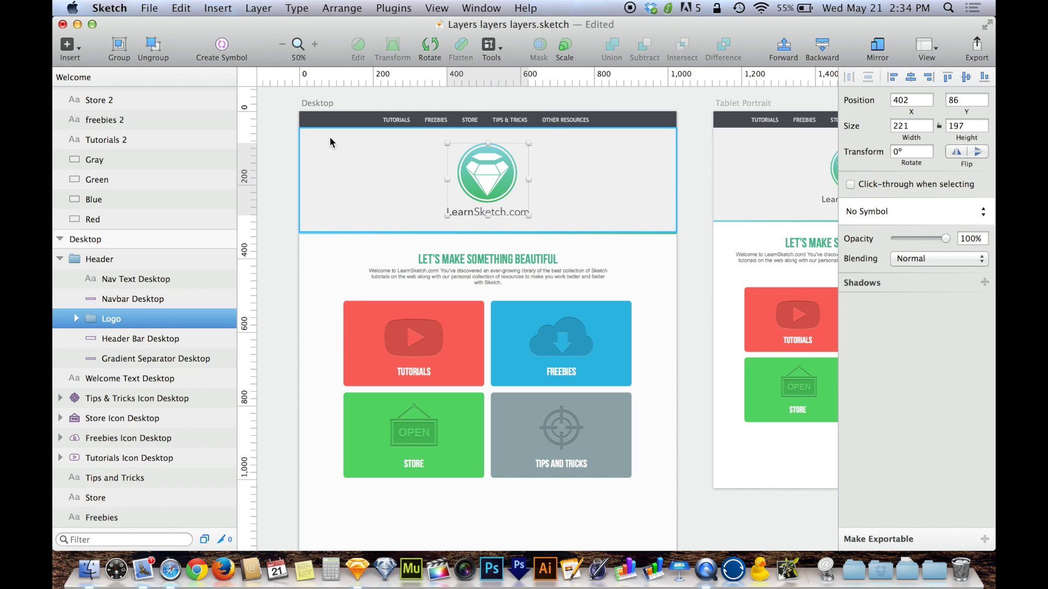
{"action": "left_click", "coordinate": [353, 180]}
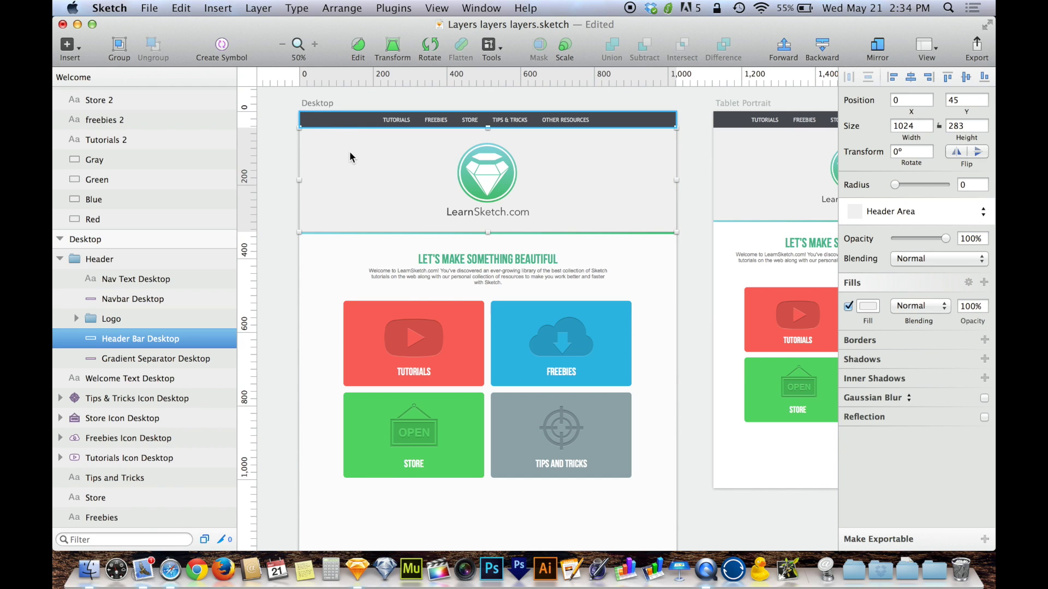
{"action": "left_click", "coordinate": [334, 122]}
{"action": "left_click", "coordinate": [397, 120]}
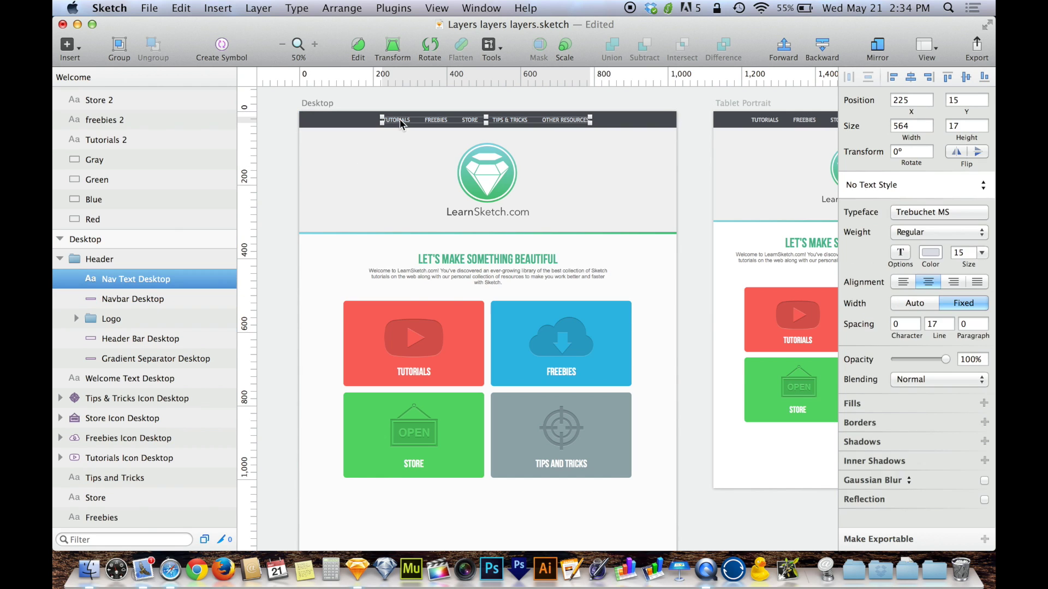
{"action": "left_click", "coordinate": [359, 146]}
{"action": "left_click", "coordinate": [334, 123]}
{"action": "left_click", "coordinate": [386, 122]}
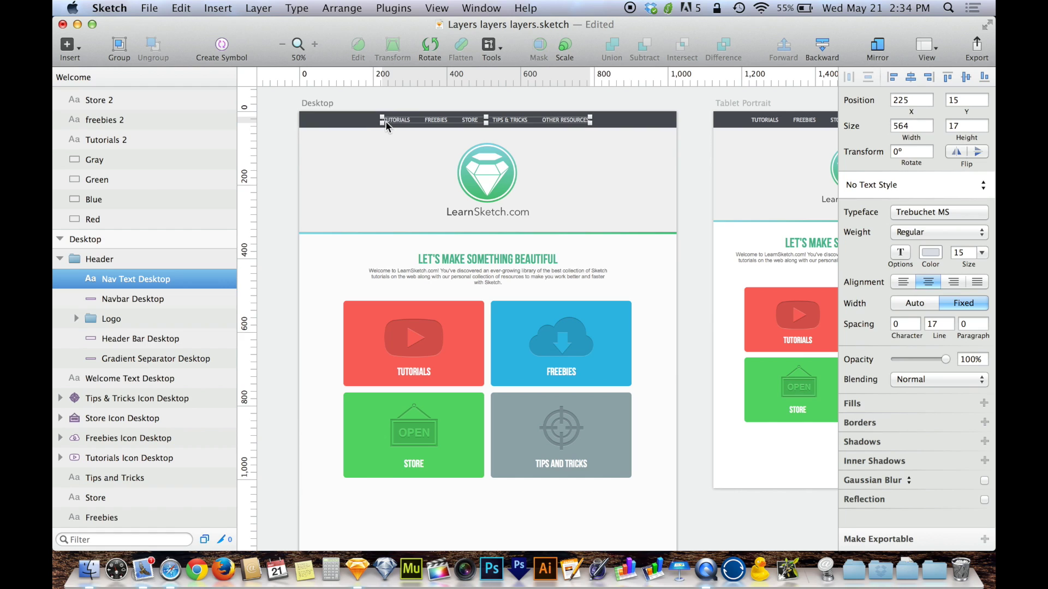
{"action": "left_click", "coordinate": [283, 141]}
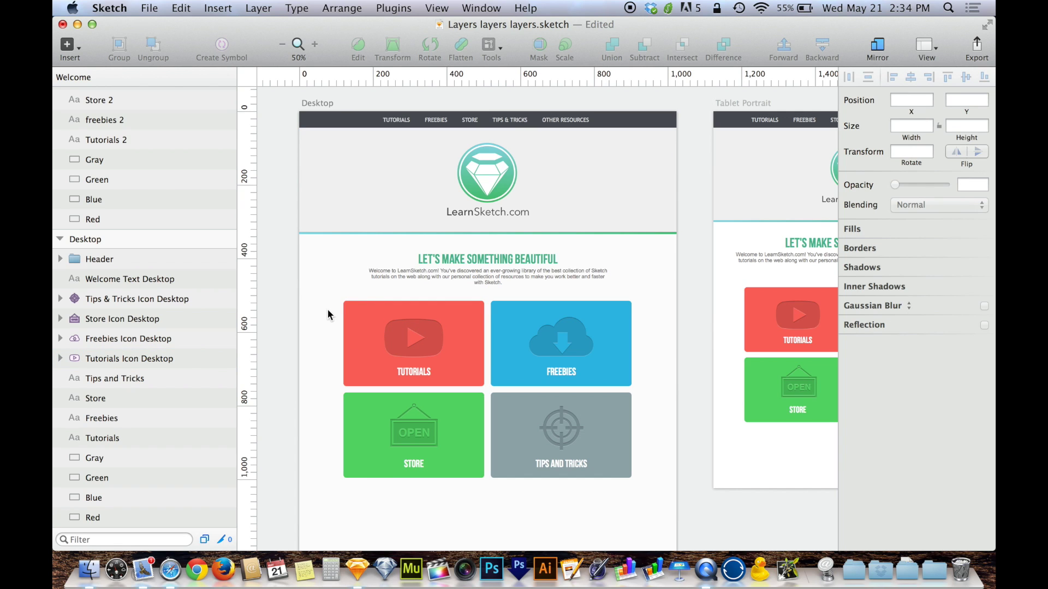
Group the red Tutorials tile with its label and icon, and nudge its play icon up.
{"action": "left_click_drag", "start_coordinate": [329, 307], "coordinate": [458, 379]}
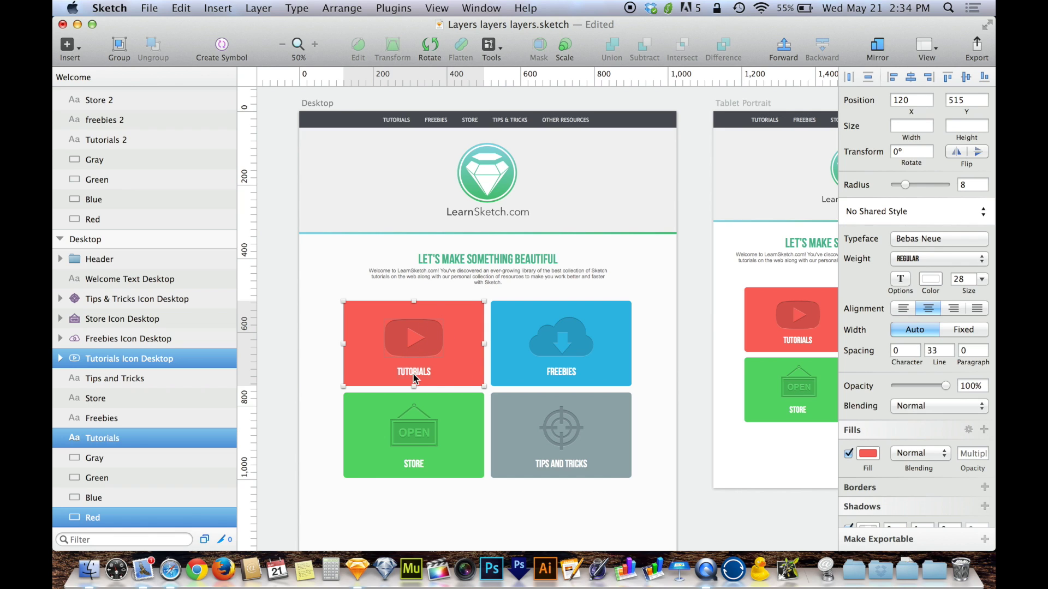
{"action": "key", "text": "super+g"}
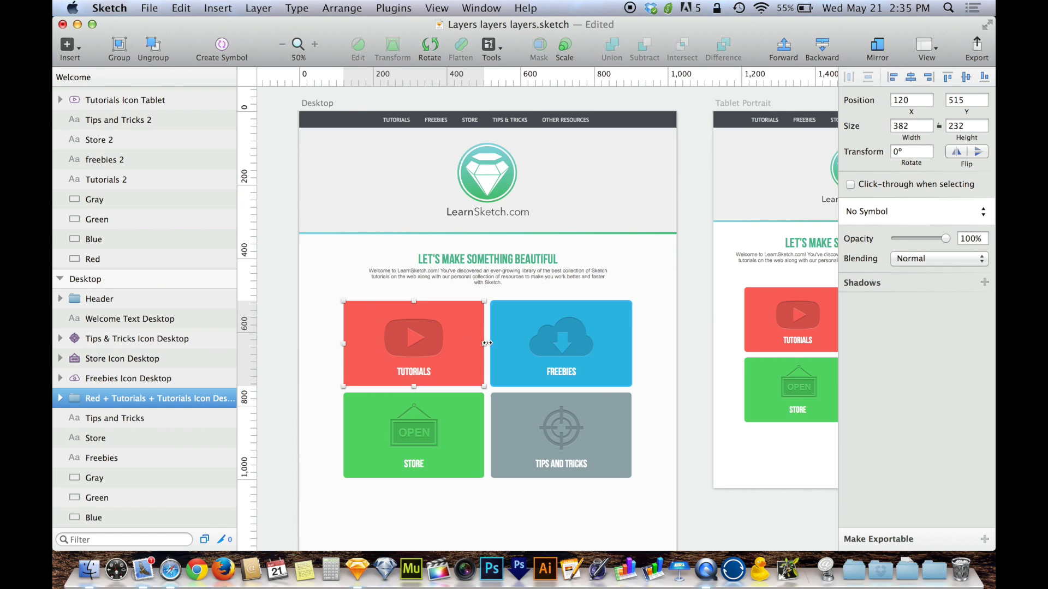
{"action": "left_click", "coordinate": [294, 349]}
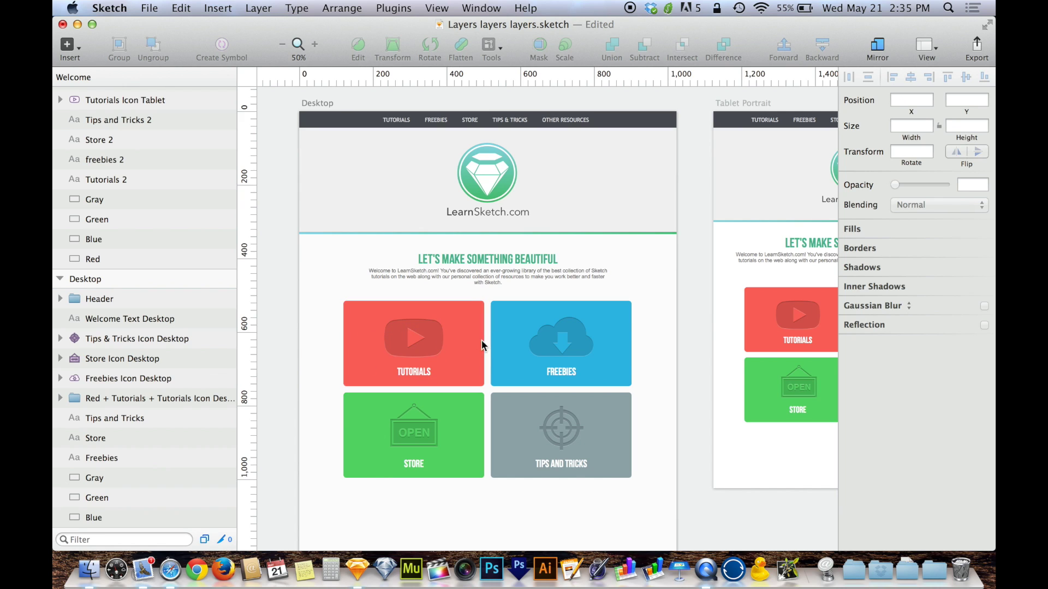
{"action": "left_click", "coordinate": [434, 345], "text": "super"}
{"action": "key", "text": "Up"}
{"action": "key", "text": "Up"}
{"action": "key", "text": "Up"}
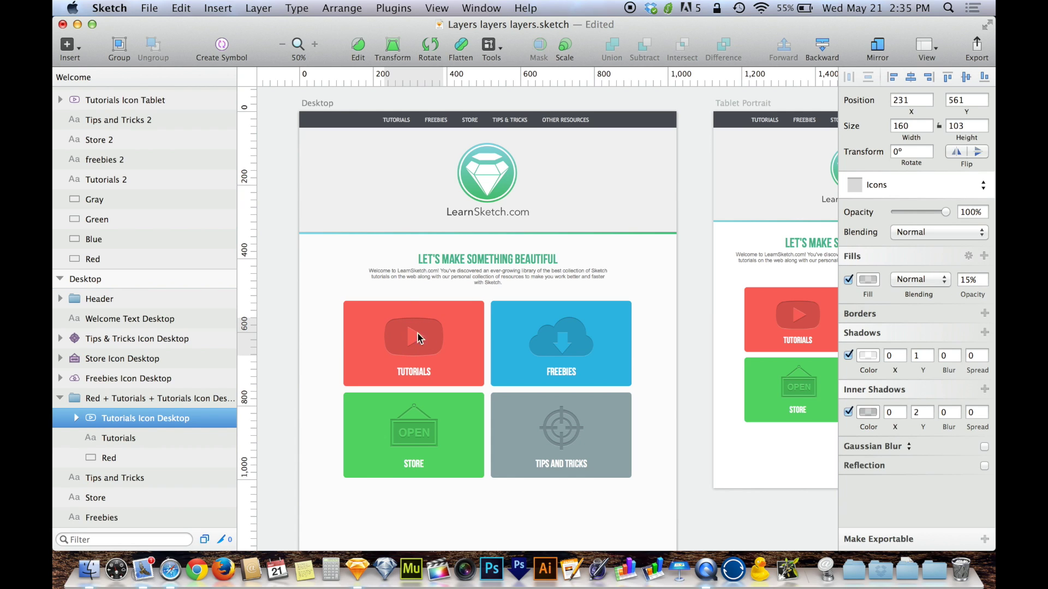
{"action": "left_click", "coordinate": [453, 353]}
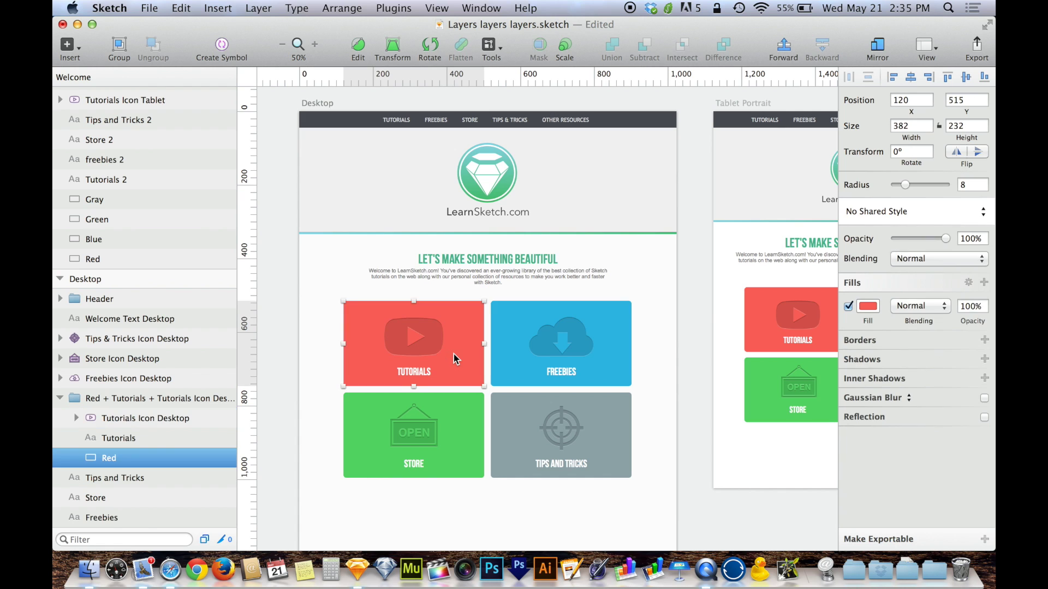
Group the blue Freebies, green Store and gray Tips and Tricks tiles with their labels and icons.
{"action": "left_click", "coordinate": [565, 340]}
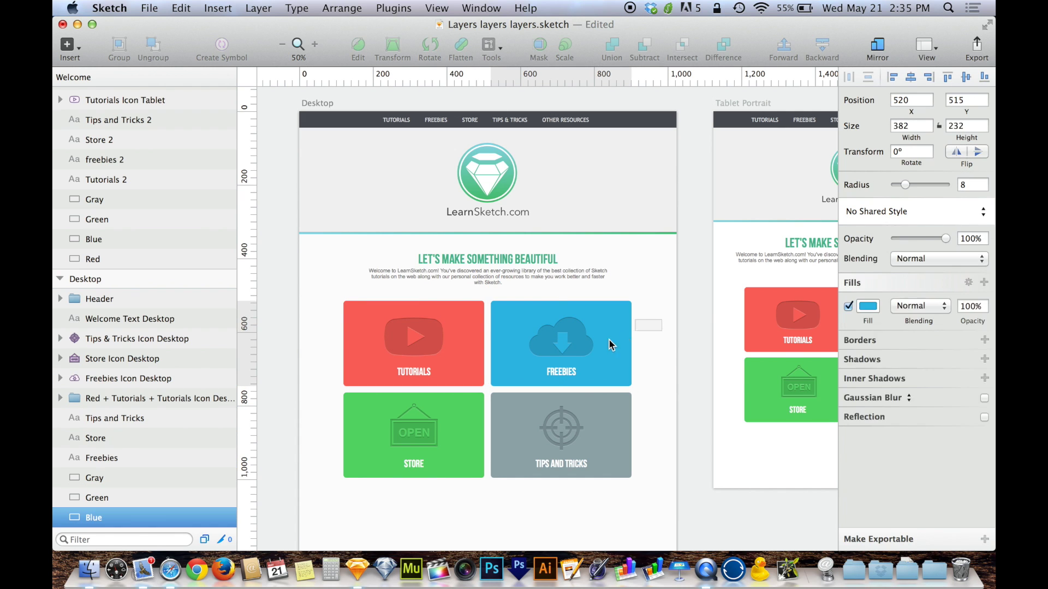
{"action": "left_click", "coordinate": [540, 373], "text": "shift"}
{"action": "key", "text": "super+g"}
{"action": "left_click", "coordinate": [447, 472]}
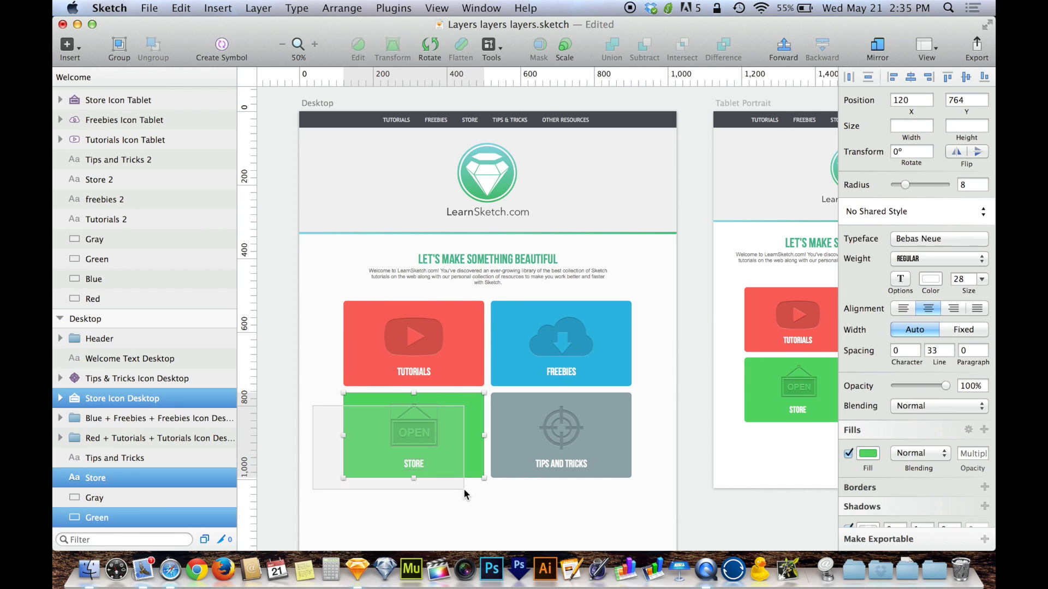
{"action": "left_click", "coordinate": [414, 432], "text": "shift"}
{"action": "key", "text": "super+g"}
{"action": "left_click", "coordinate": [622, 420]}
{"action": "left_click", "coordinate": [569, 464], "text": "shift"}
{"action": "key", "text": "super+g"}
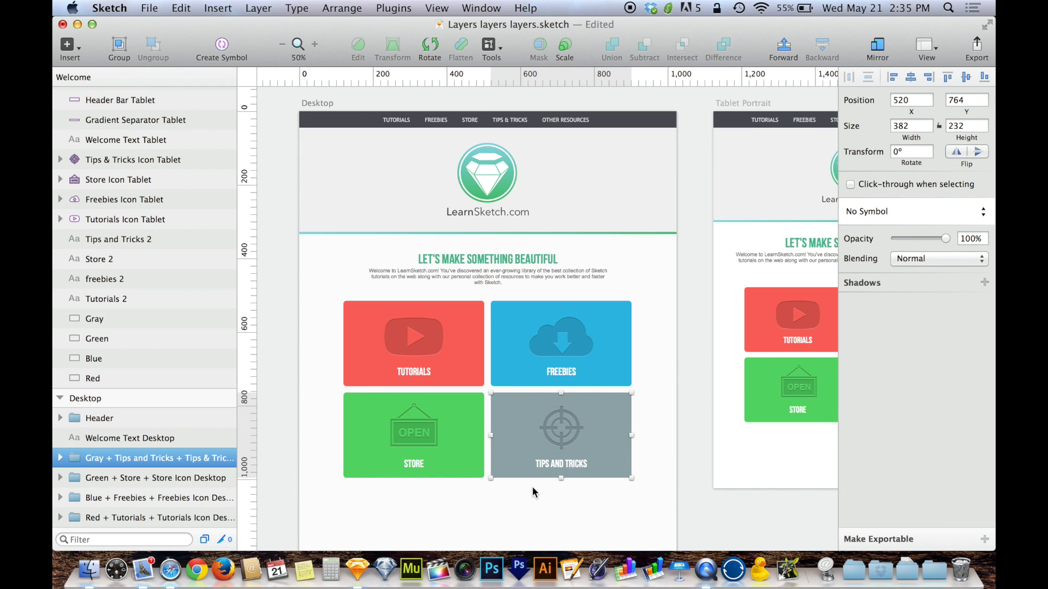
{"action": "scroll", "coordinate": [166, 459], "scroll_direction": "down", "scroll_amount": 2}
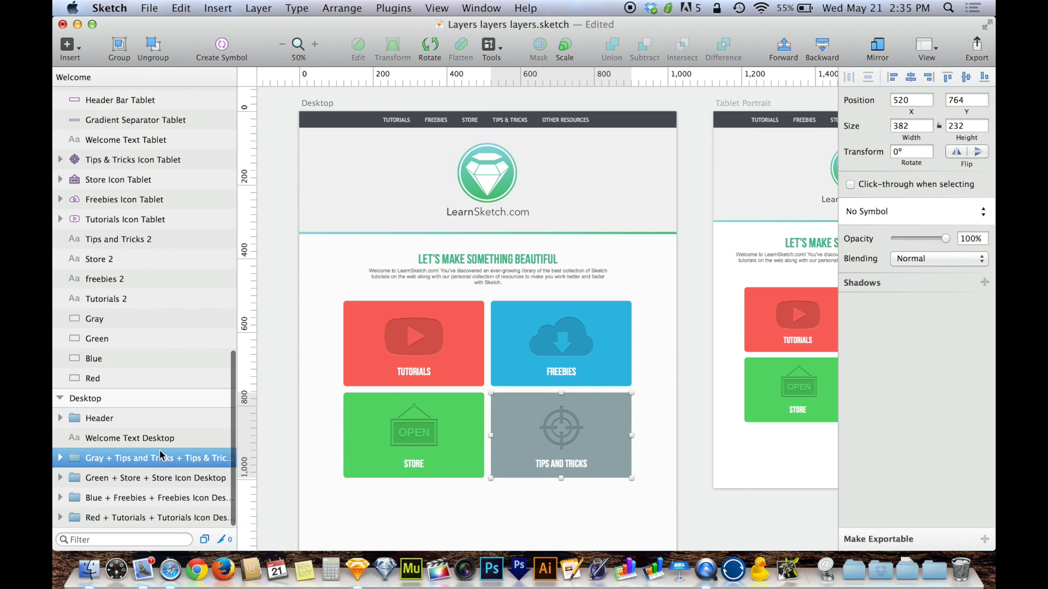
Rename the red Tutorials tile group to 'Red box'.
{"action": "double_click", "coordinate": [134, 460]}
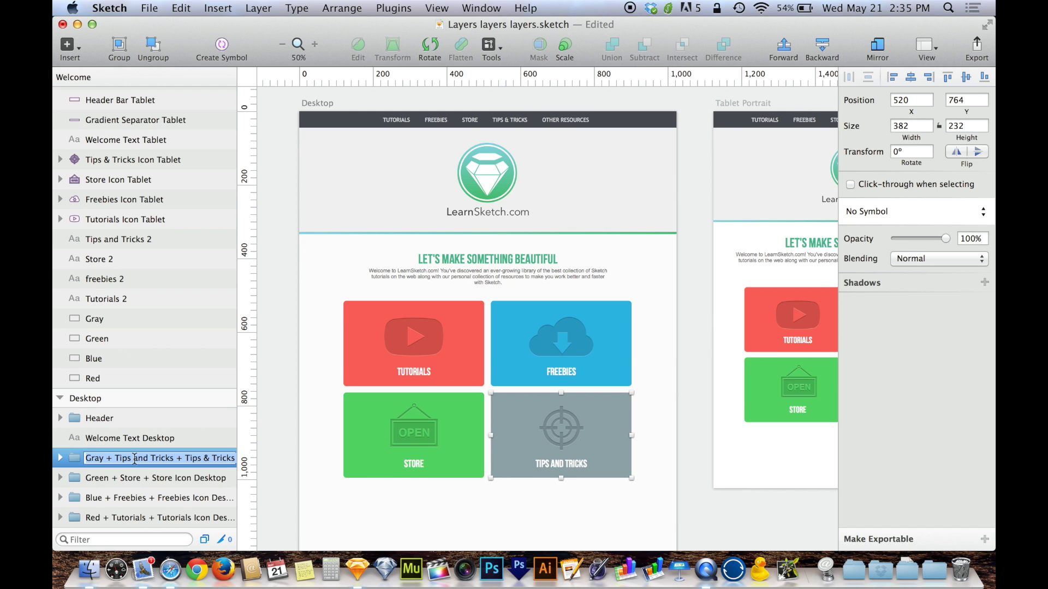
{"action": "left_click", "coordinate": [128, 478]}
{"action": "left_click", "coordinate": [137, 460]}
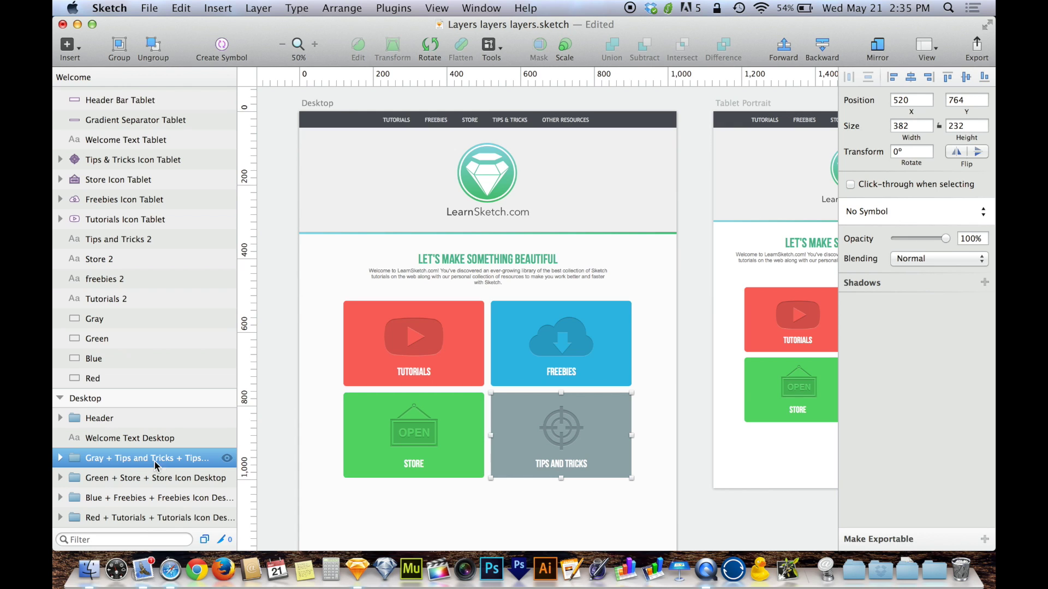
{"action": "key", "text": "super+r"}
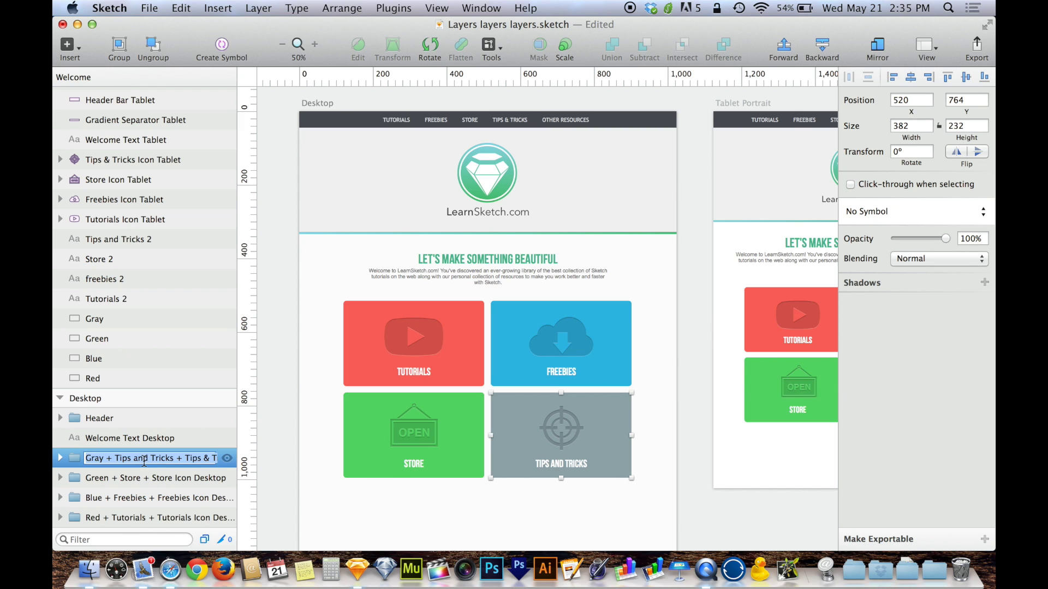
{"action": "left_click", "coordinate": [289, 395]}
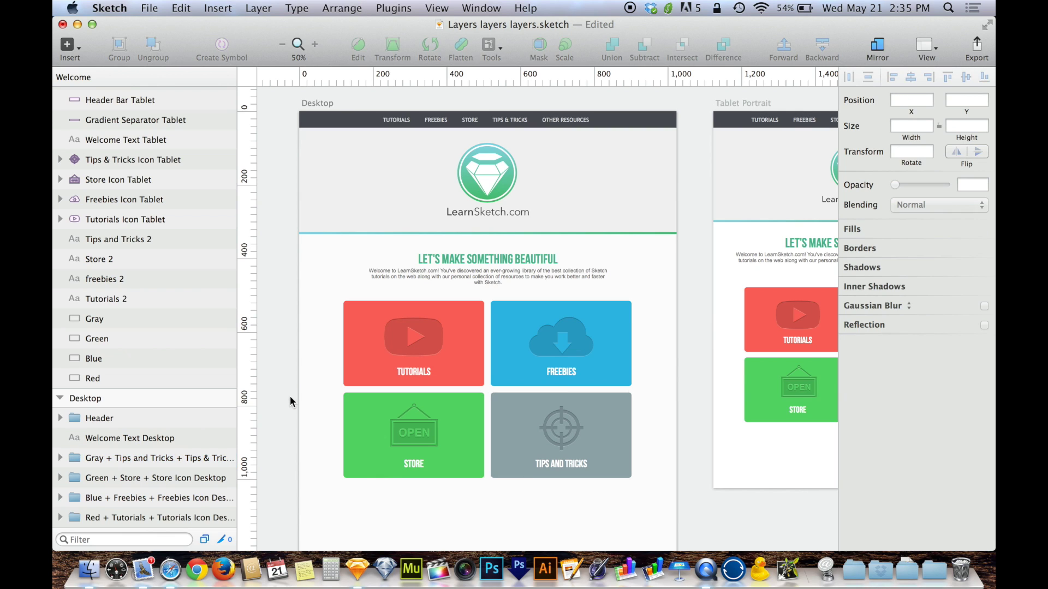
{"action": "left_click", "coordinate": [436, 330]}
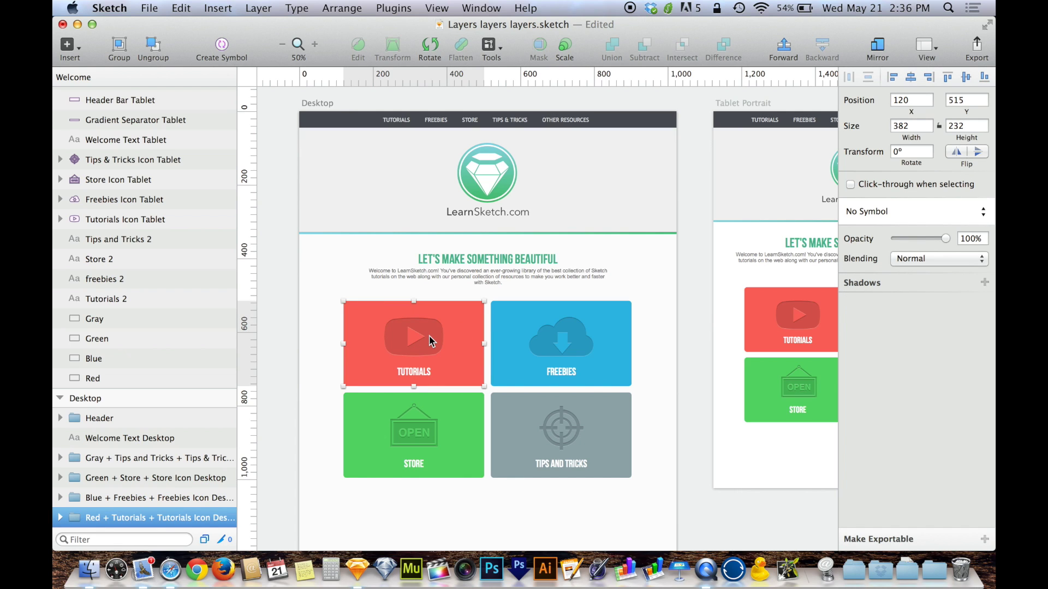
{"action": "key", "text": "super+r"}
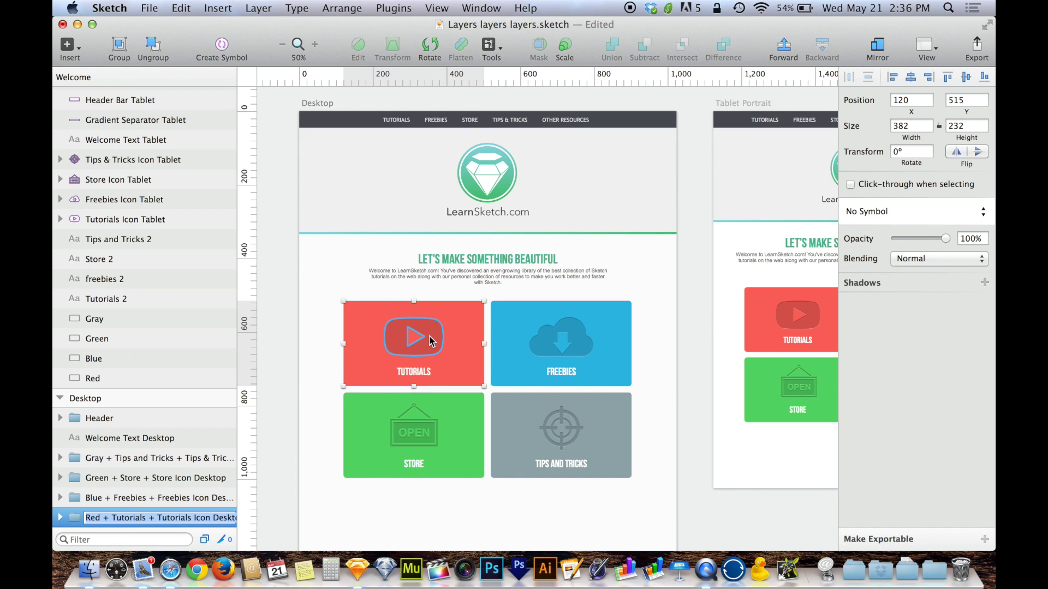
{"action": "type", "text": "Red box"}
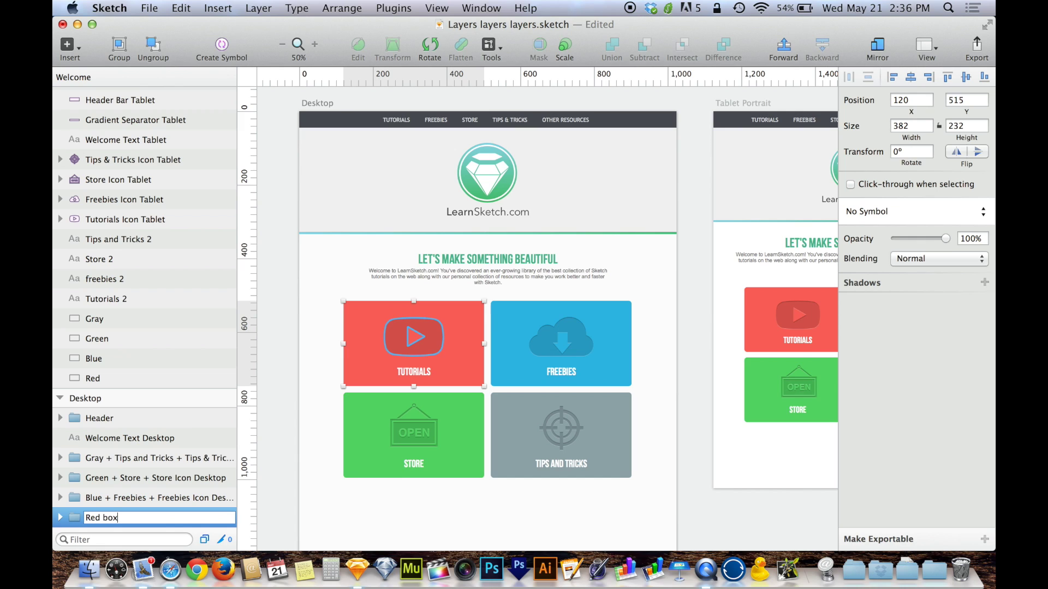
{"action": "key", "text": "Return"}
Rename the blue Freebies tile group to 'Blue Box'.
{"action": "left_click", "coordinate": [549, 317]}
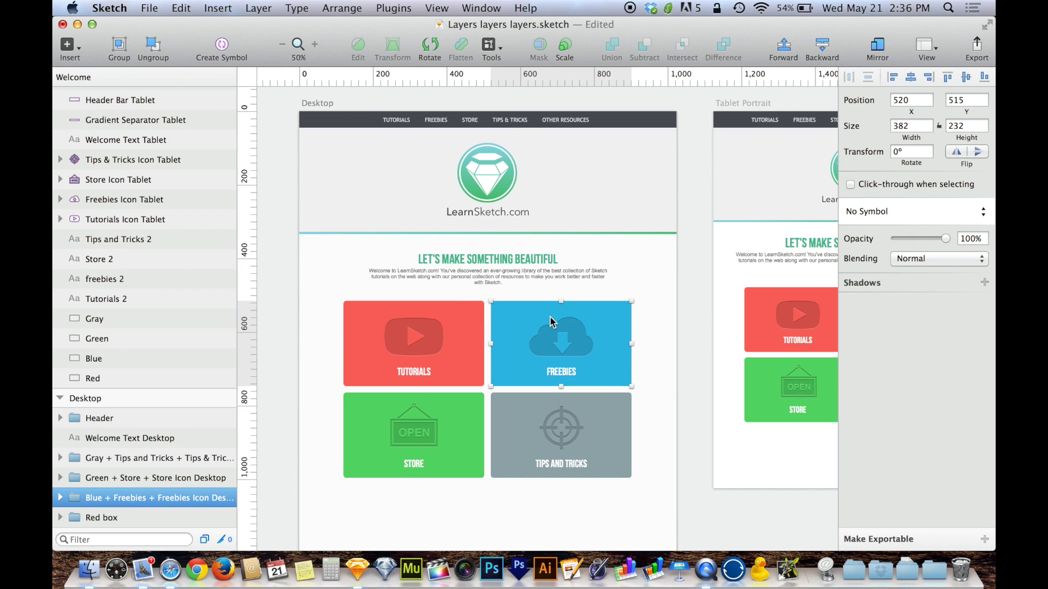
{"action": "key", "text": "super+alt+Down"}
{"action": "key", "text": "super+r"}
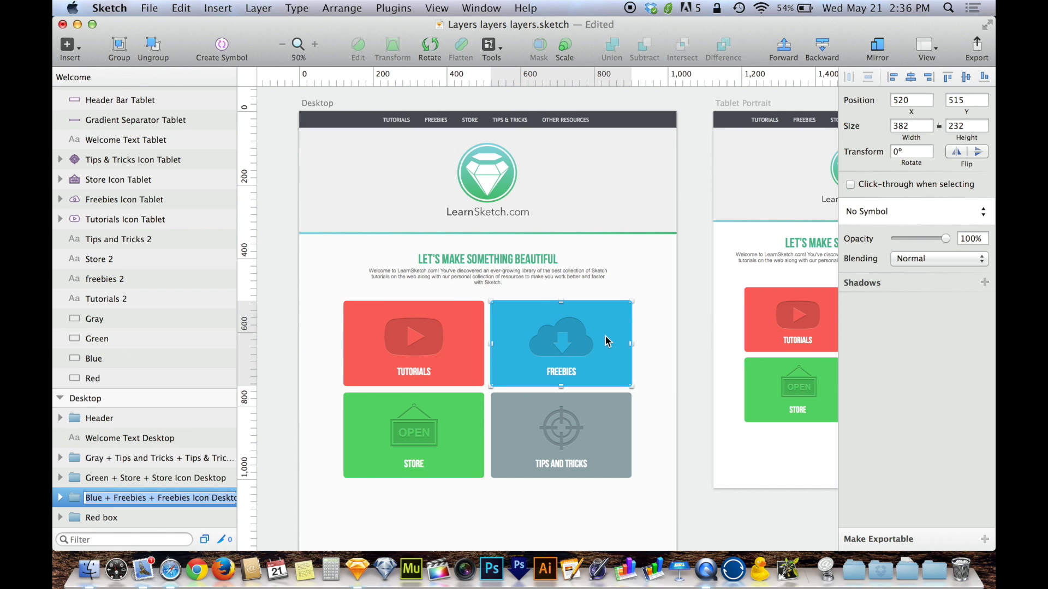
{"action": "type", "text": "Blue Box"}
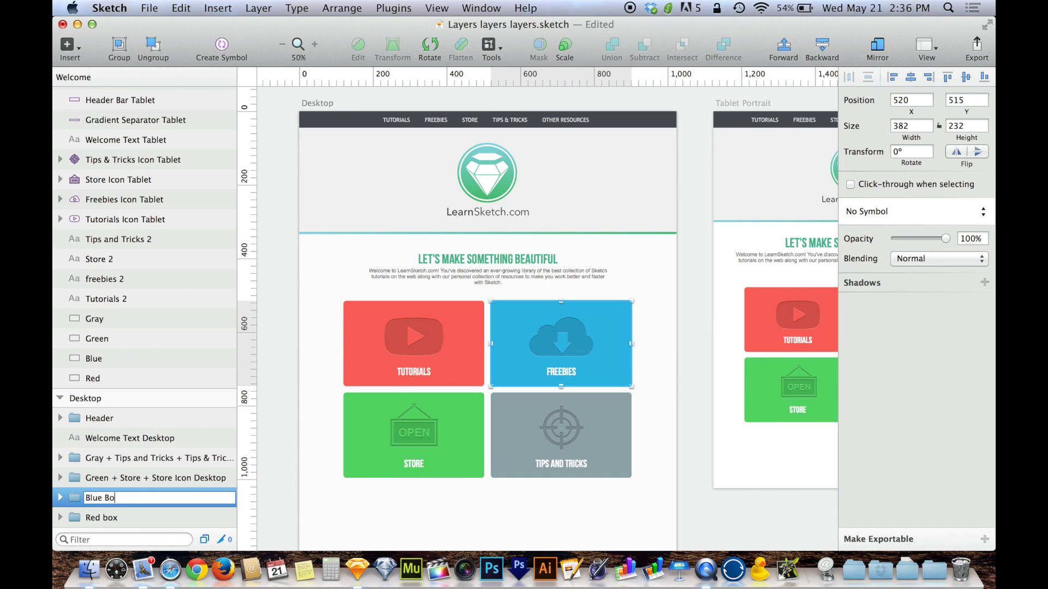
{"action": "key", "text": "Return"}
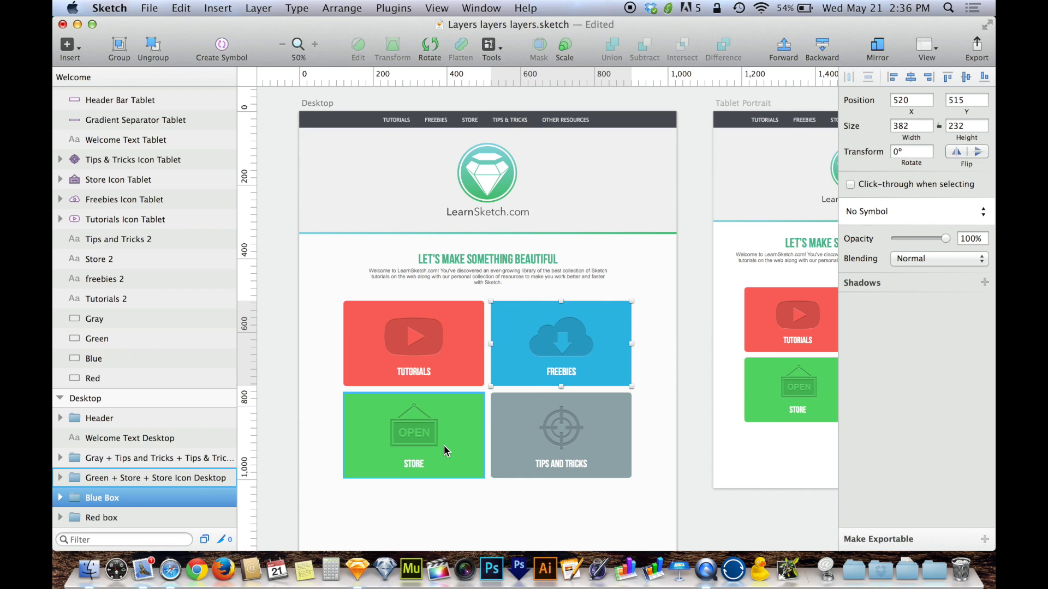
Keep the Header name and rename the welcome text layer to 'Welcome blurb'.
{"action": "left_click", "coordinate": [112, 419]}
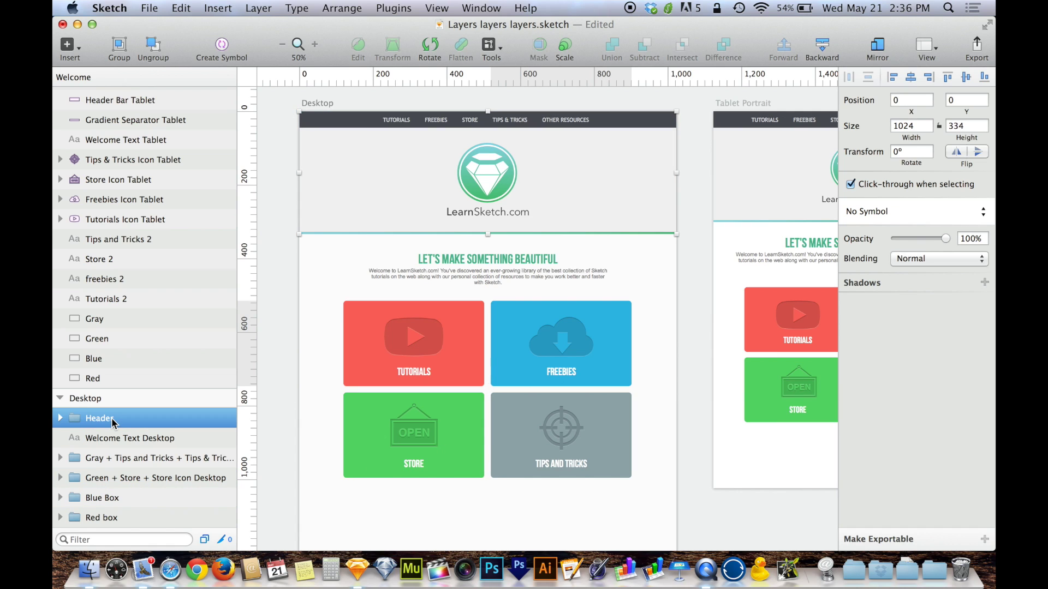
{"action": "double_click", "coordinate": [112, 419]}
{"action": "type", "text": "Header"}
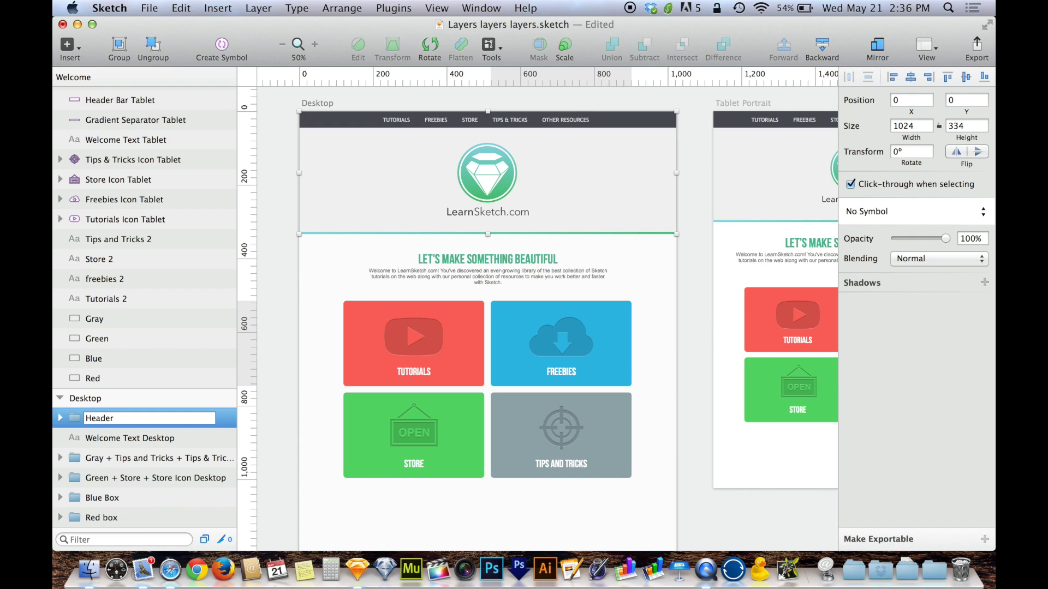
{"action": "key", "text": "Tab"}
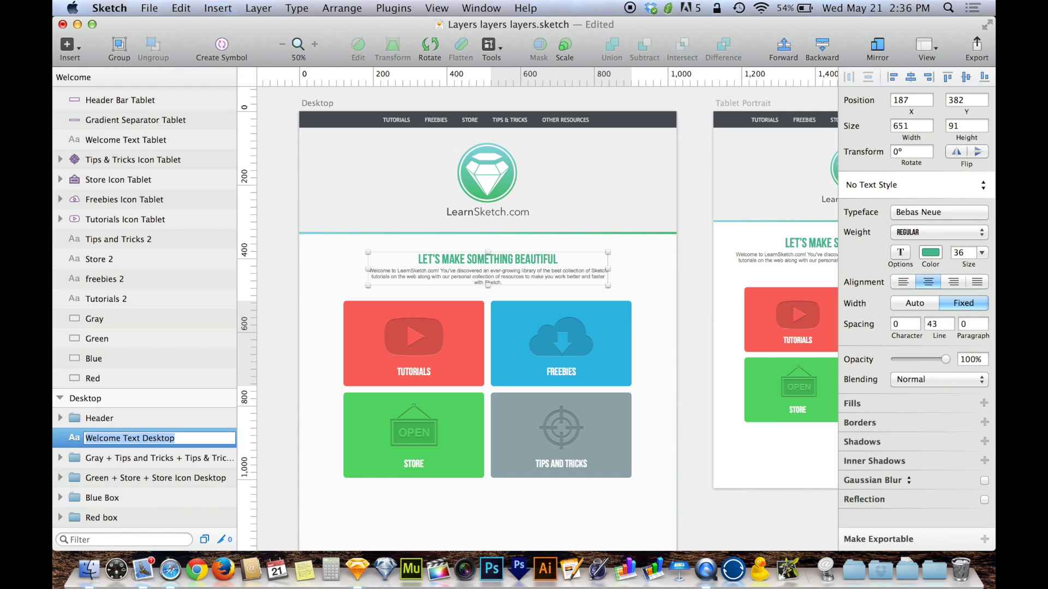
{"action": "type", "text": "We"}
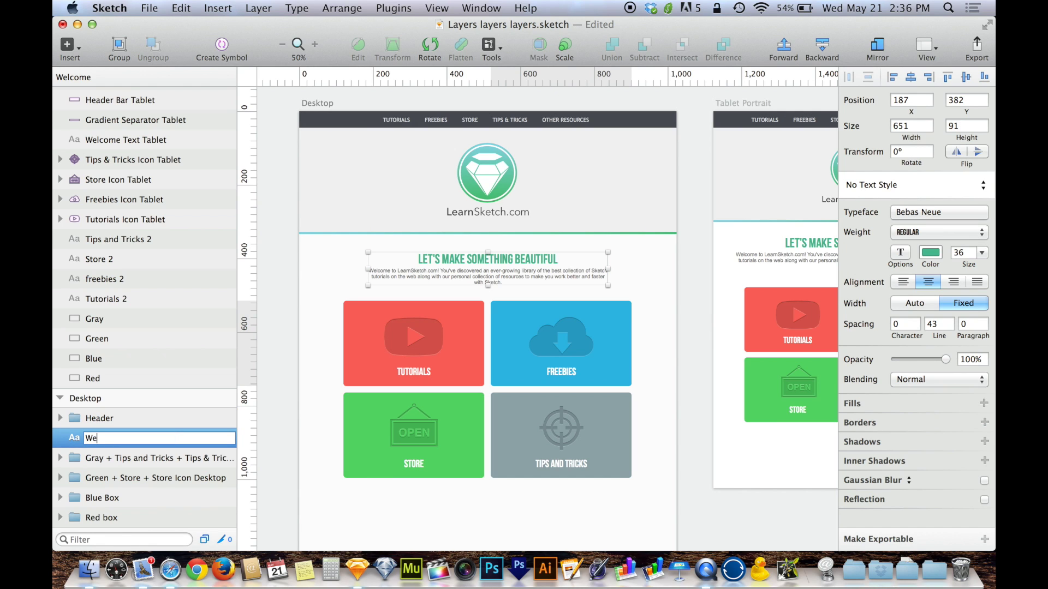
{"action": "type", "text": "lcome blurb"}
{"action": "key", "text": "Tab"}
Name the gray and green tile groups 'Gray Box' and 'Green Box'.
{"action": "type", "text": "Gray box"}
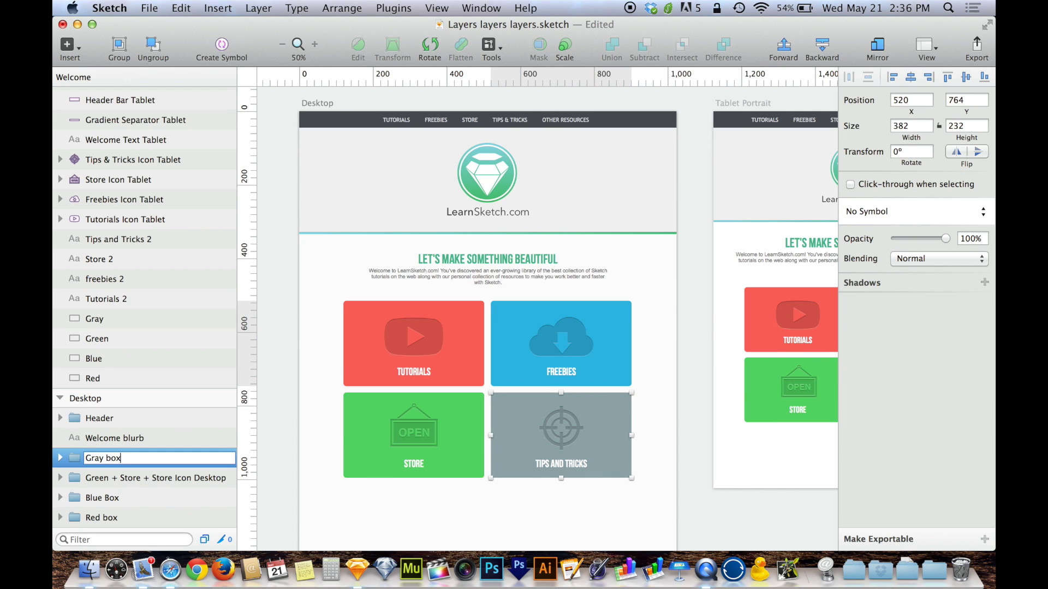
{"action": "key", "text": "Tab"}
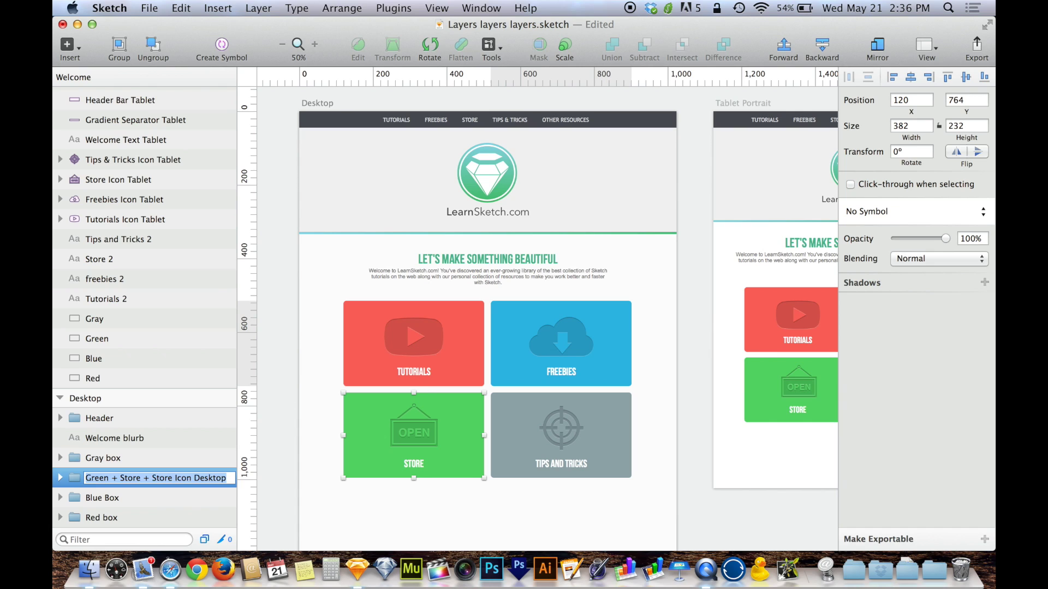
{"action": "type", "text": "Green Box"}
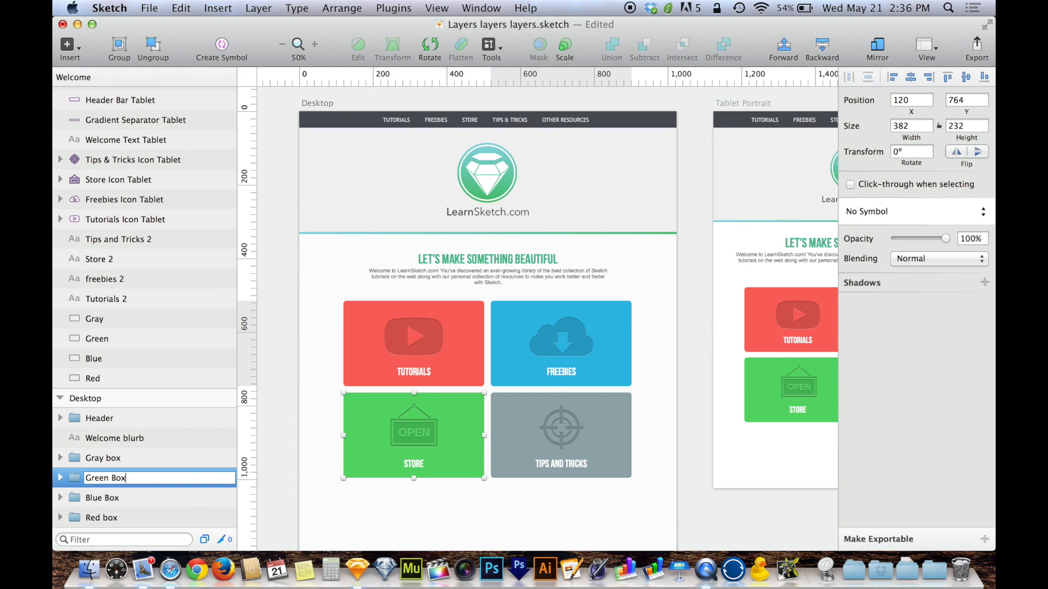
{"action": "key", "text": "shift+Tab"}
{"action": "key", "text": "Right"}
{"action": "key", "text": "BackSpace"}
{"action": "key", "text": "BackSpace"}
{"action": "key", "text": "BackSpace"}
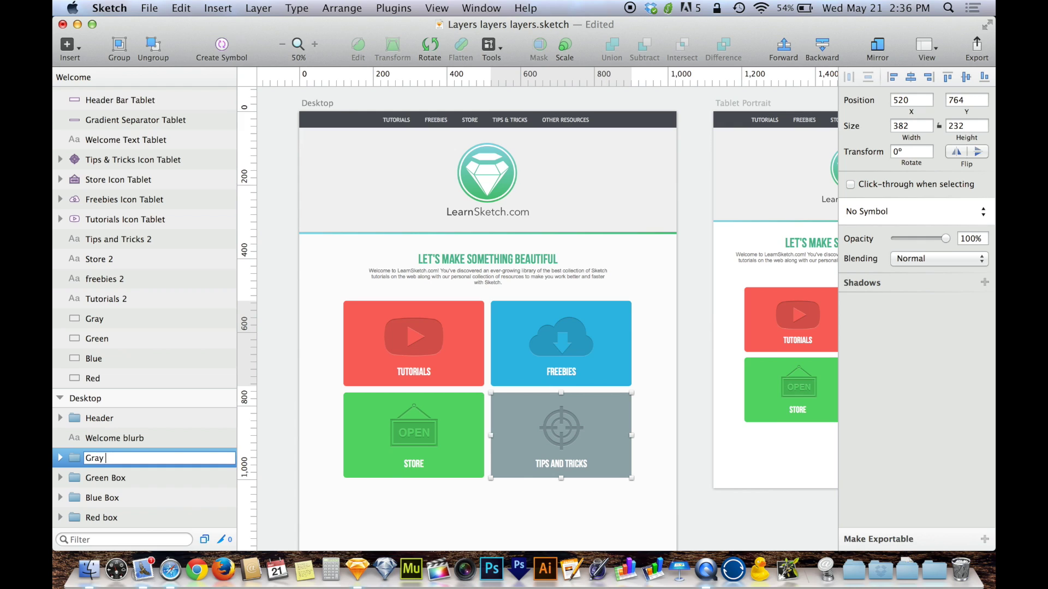
{"action": "type", "text": "Box"}
{"action": "key", "text": "Return"}
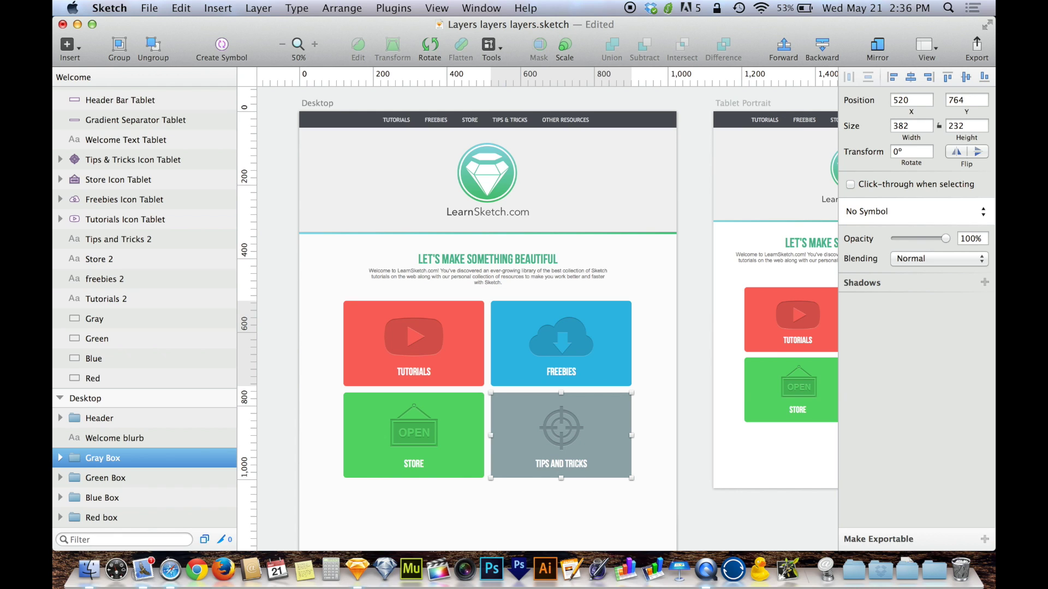
{"action": "left_click", "coordinate": [391, 337]}
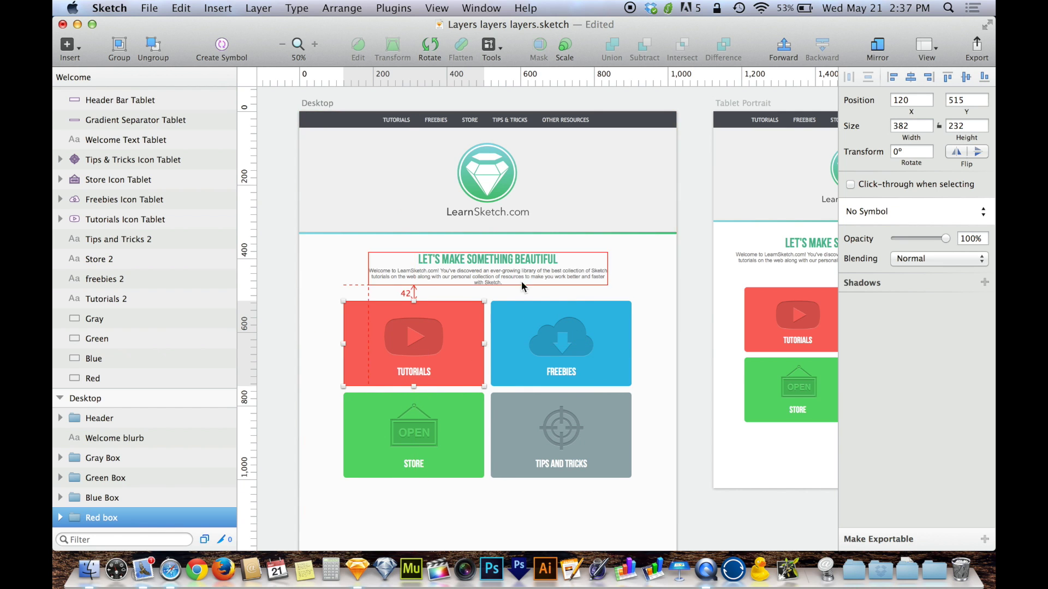
Undo the accidental red tile moves, then shift the Logo group slightly right in the header.
{"action": "left_click_drag", "start_coordinate": [541, 288], "coordinate": [564, 290]}
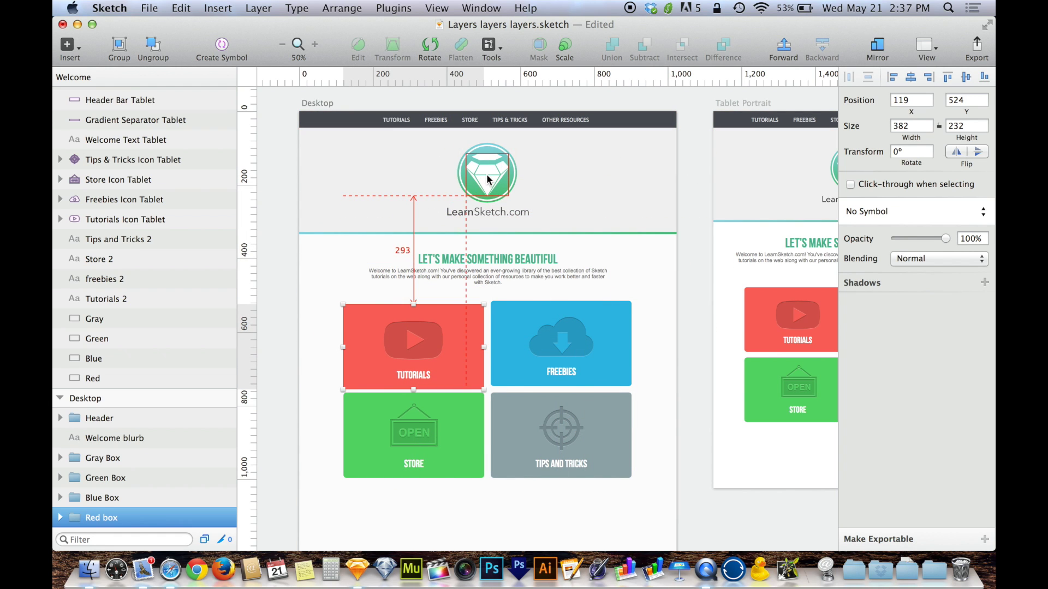
{"action": "left_click_drag", "start_coordinate": [500, 177], "coordinate": [531, 187]}
{"action": "key", "text": "super+z"}
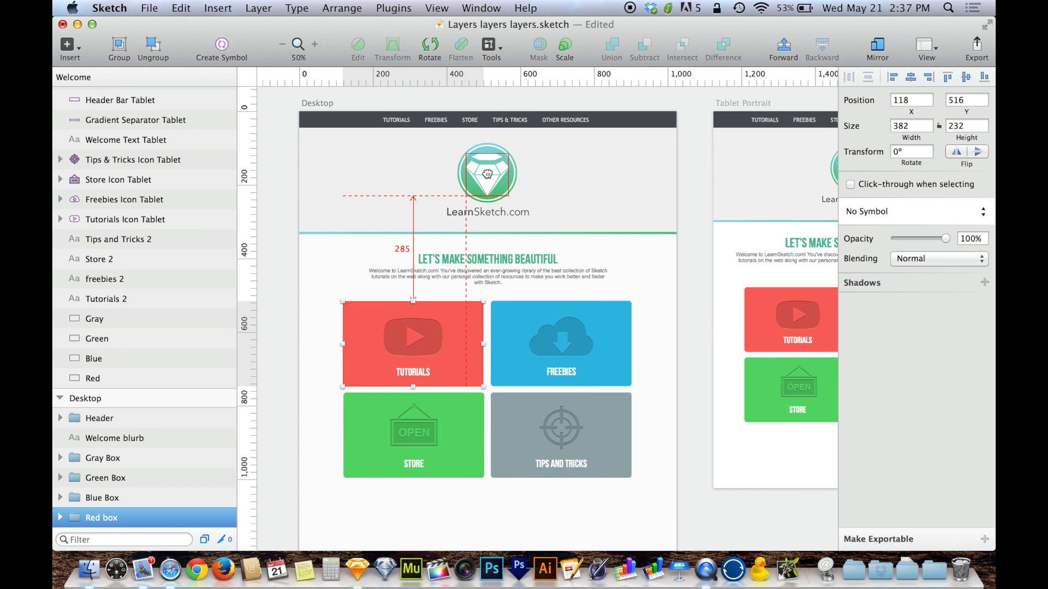
{"action": "left_click", "coordinate": [486, 174]}
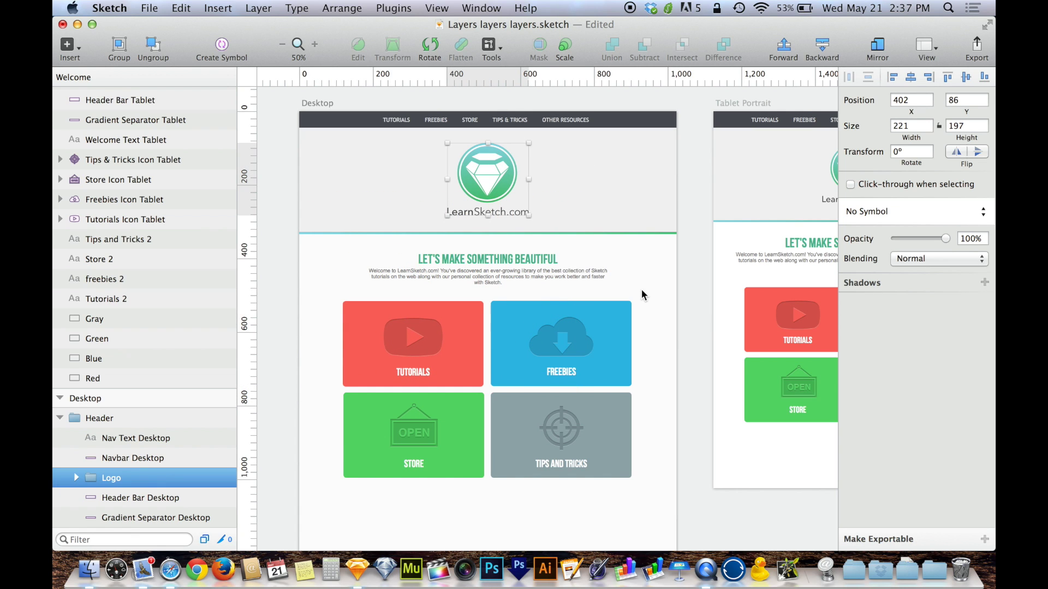
{"action": "left_click_drag", "start_coordinate": [640, 289], "coordinate": [673, 325]}
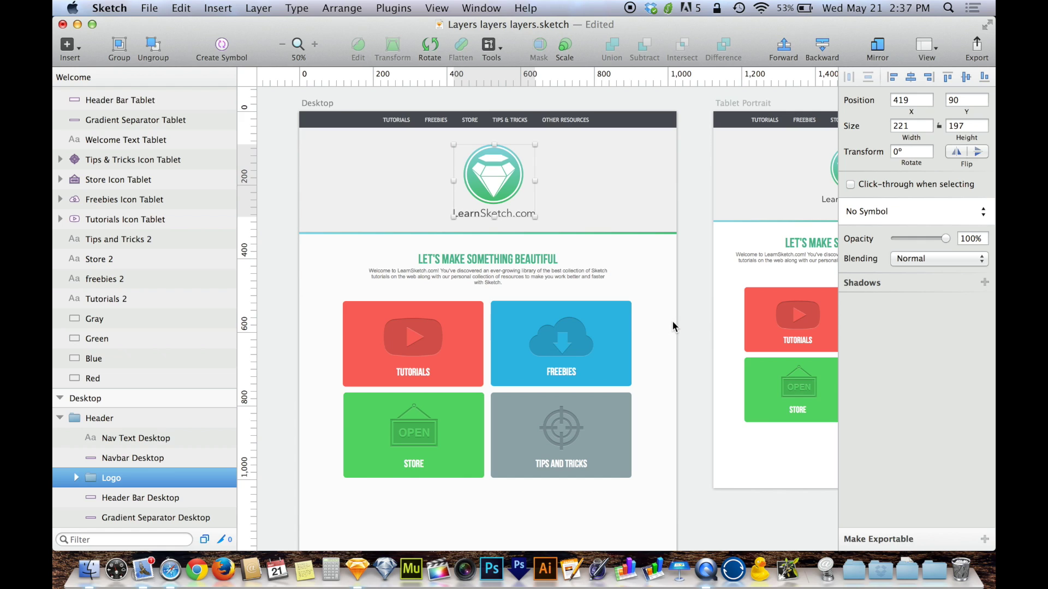
{"action": "left_click", "coordinate": [681, 331]}
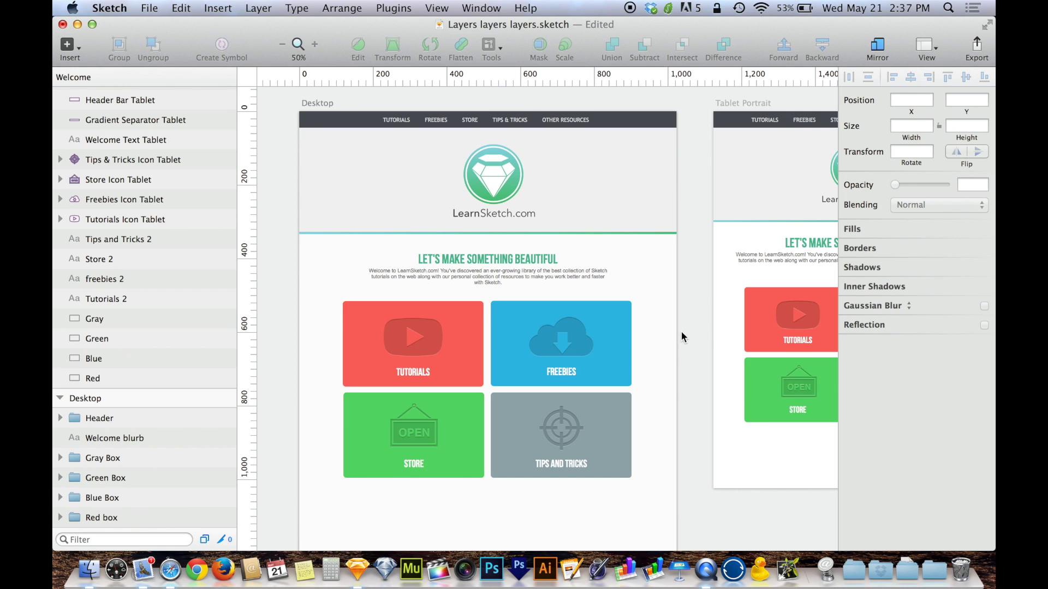